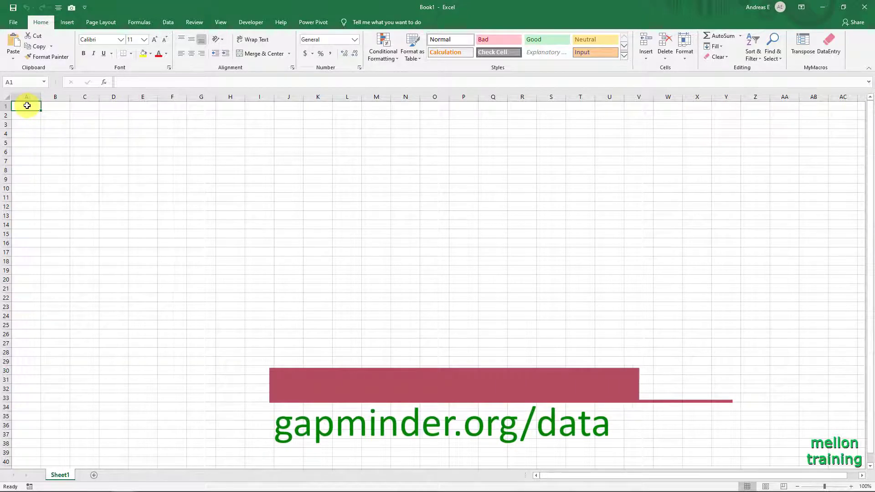
- Import new_births_total_number_estimated-Final.csv from the OneDrive folder as a text/CSV source and open it for transformation in the Power Query Editor
left_click(168, 21)
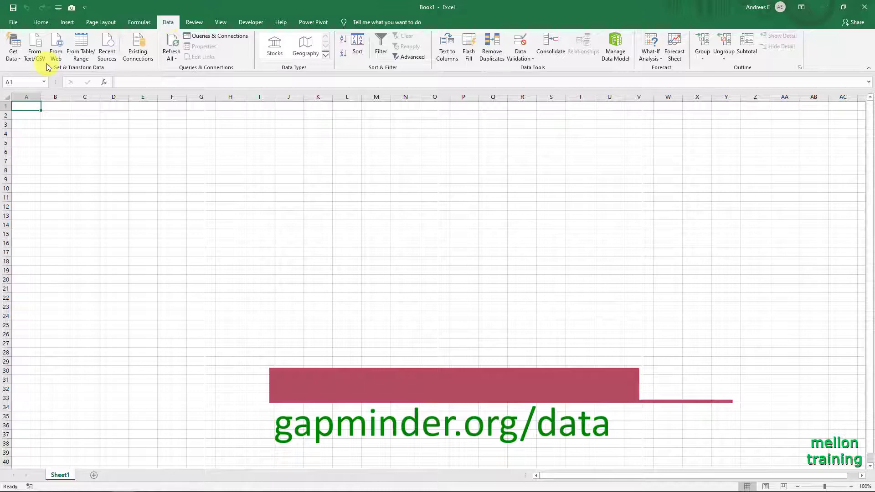
left_click(20, 60)
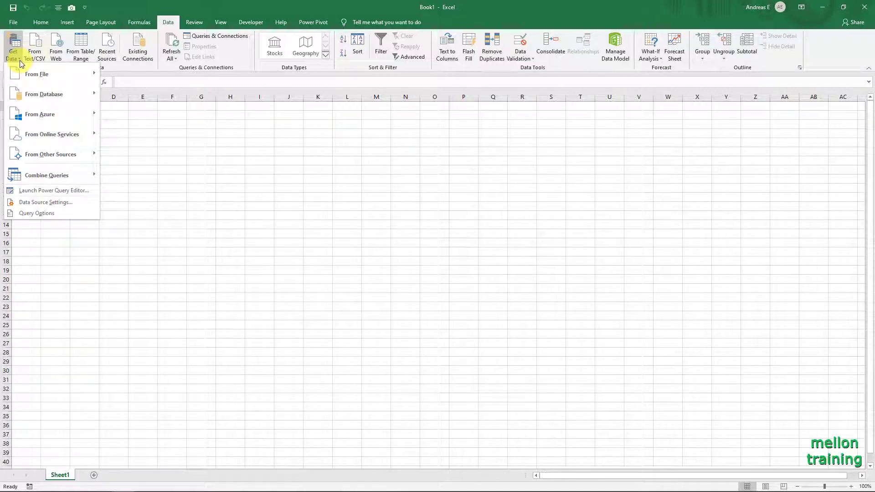
mouse_move(62, 74)
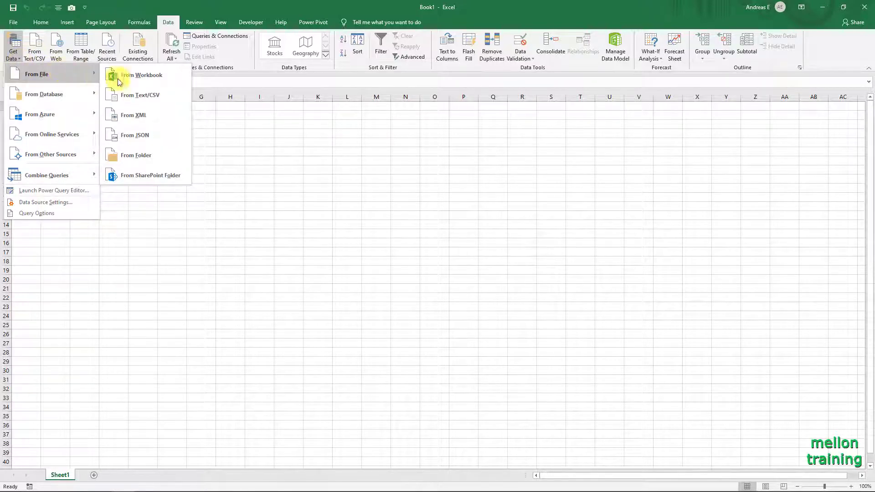
left_click(170, 97)
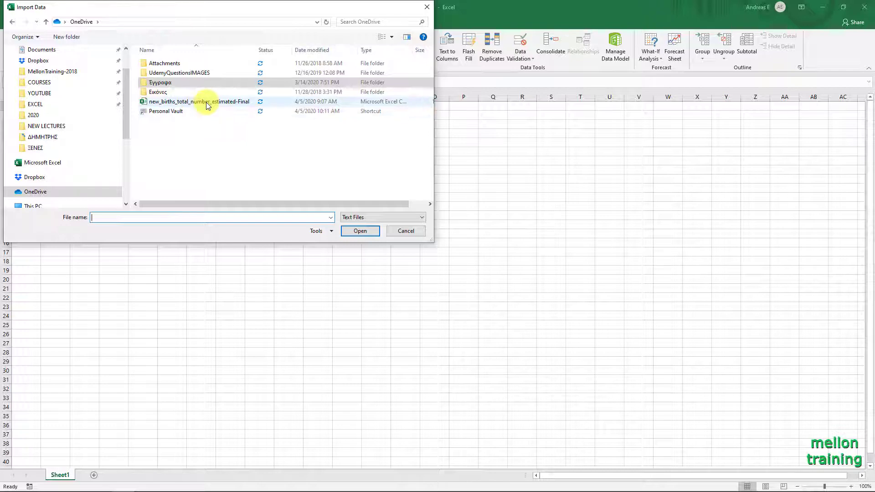
double_click(206, 102)
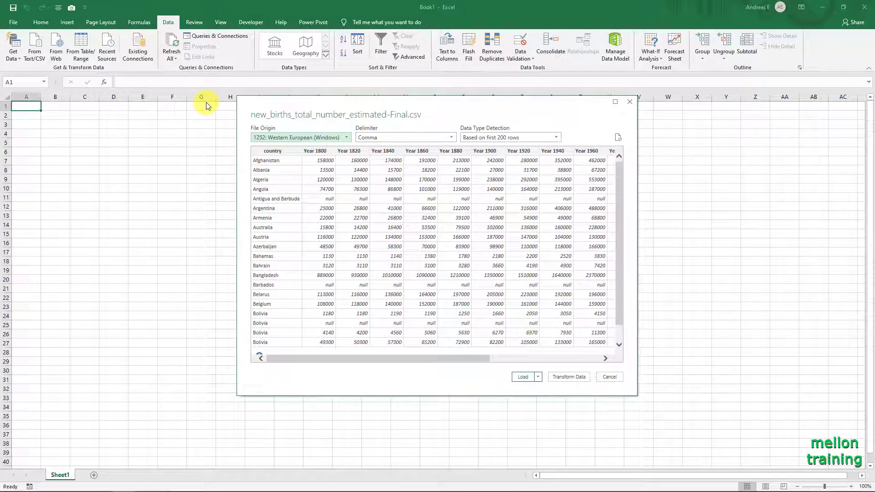
left_click(585, 380)
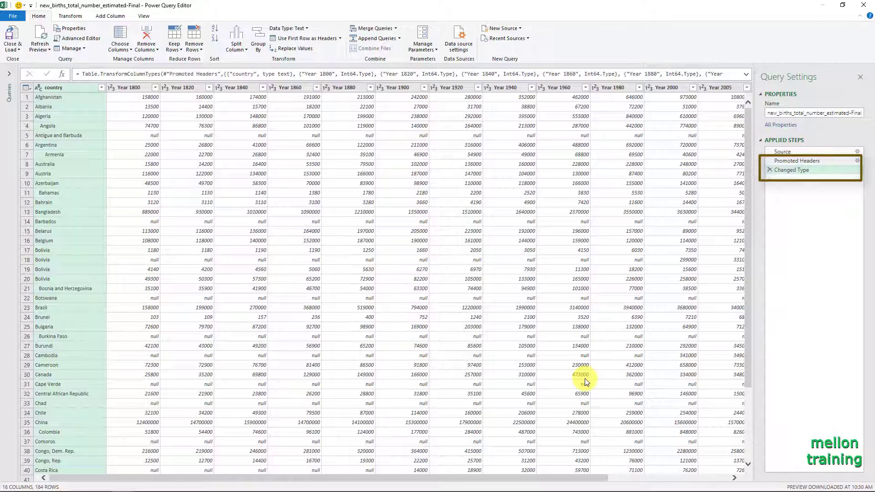
- Move the ID column from the end of the table to the first position, before the country column
left_click_drag(614, 478, 723, 476)
left_click(721, 87)
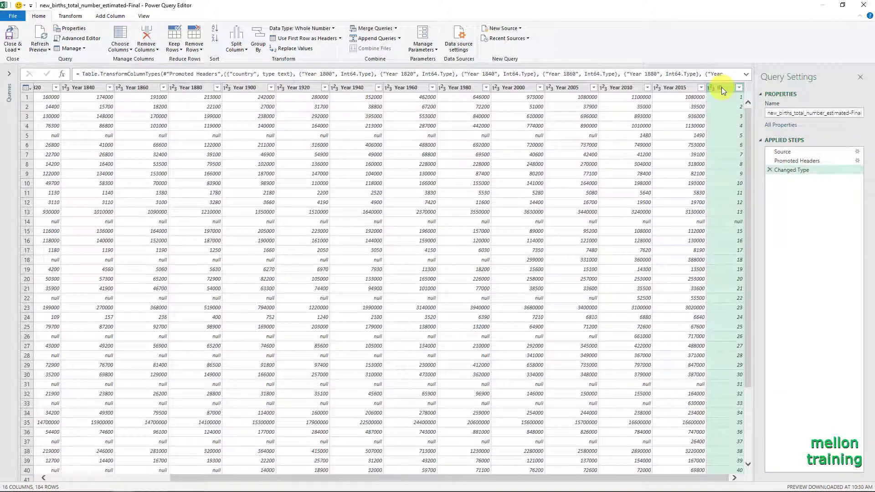
left_click_drag(720, 87, 31, 88)
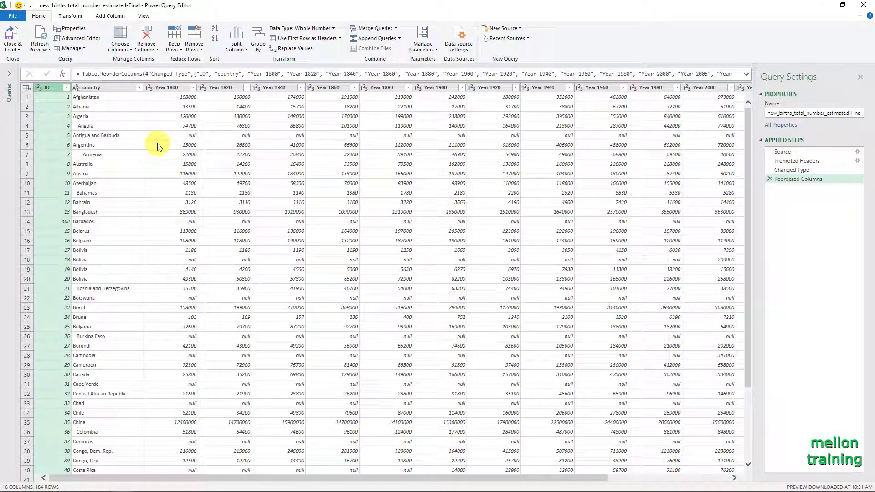
- Filter the ID column to exclude the rows with a null value
left_click(26, 221)
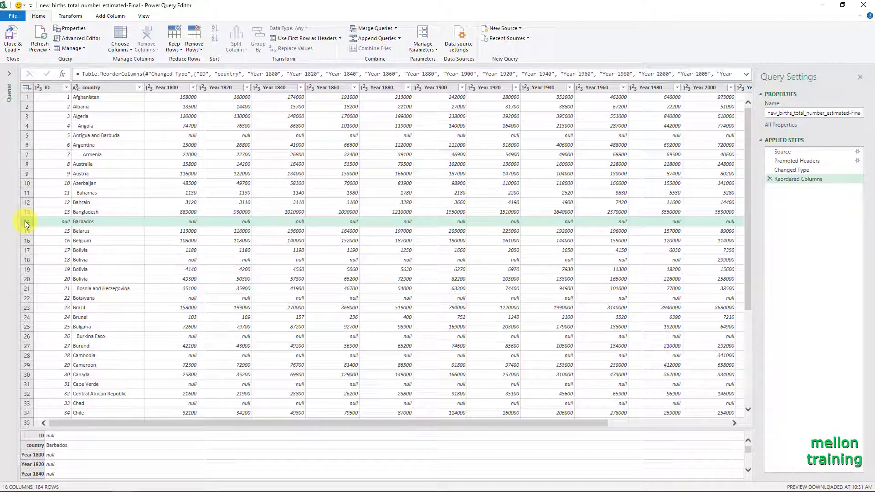
left_click(65, 88)
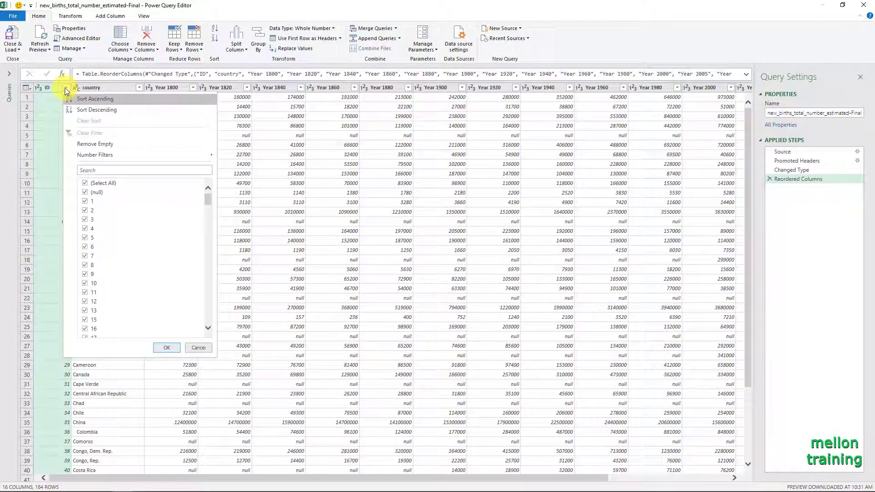
left_click(86, 193)
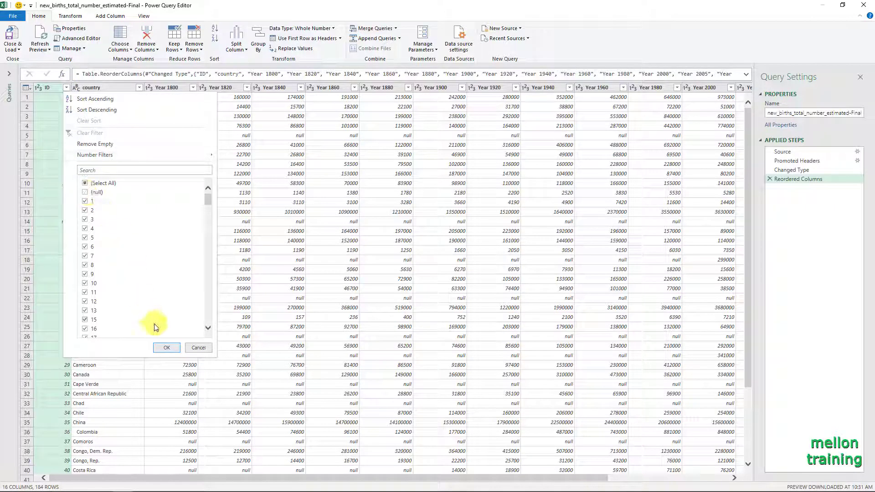
left_click(166, 348)
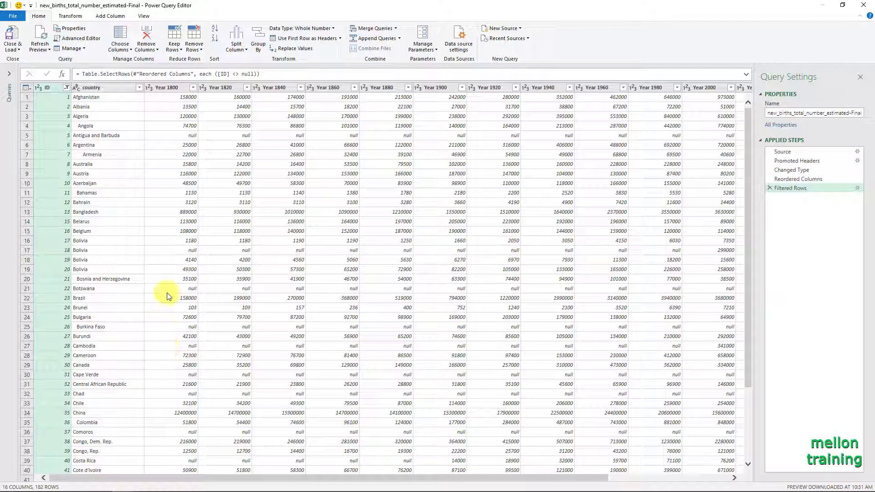
- Set the data type of all columns from Year 1800 through Year 2015 to Whole Number
left_click(173, 89)
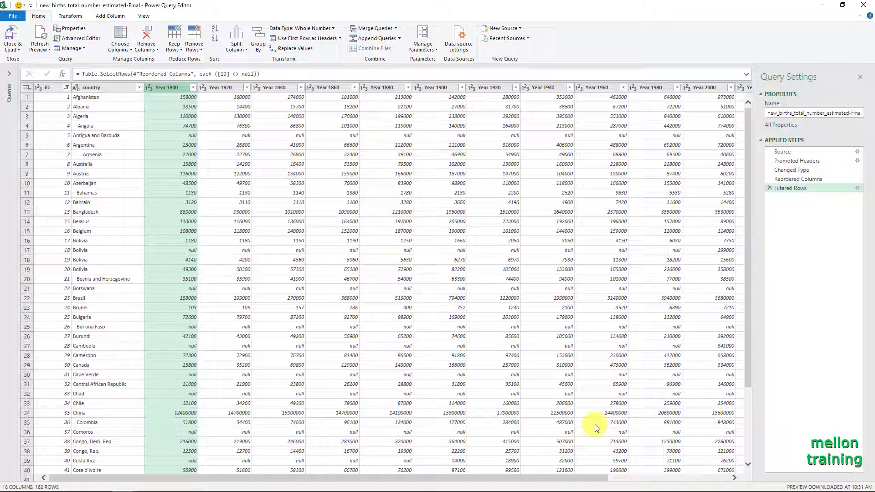
left_click_drag(580, 477, 710, 486)
key("shift")
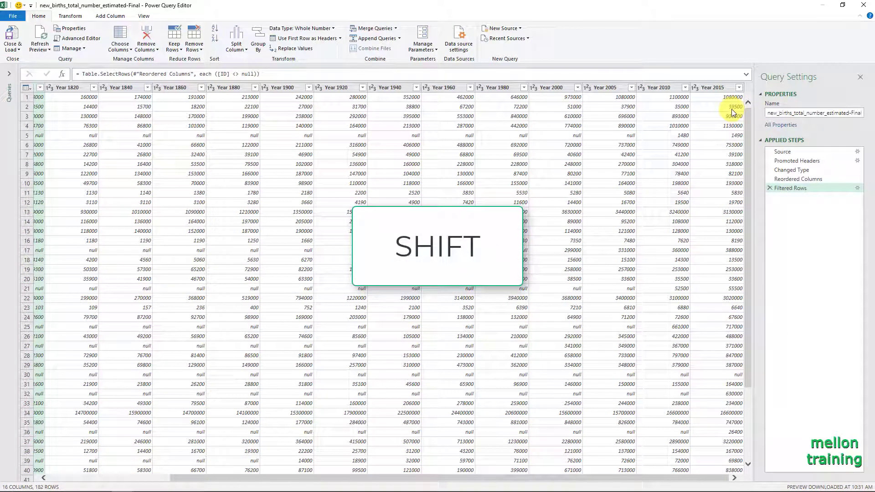
left_click(720, 88, "shift")
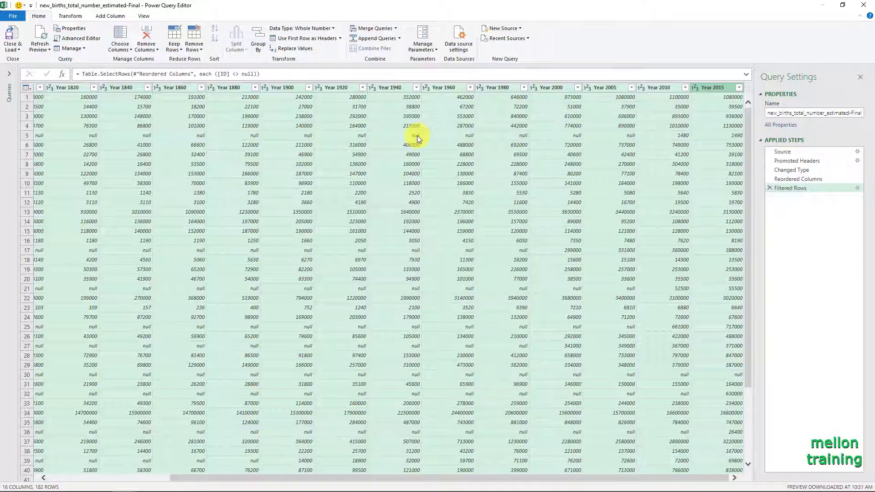
left_click(335, 27)
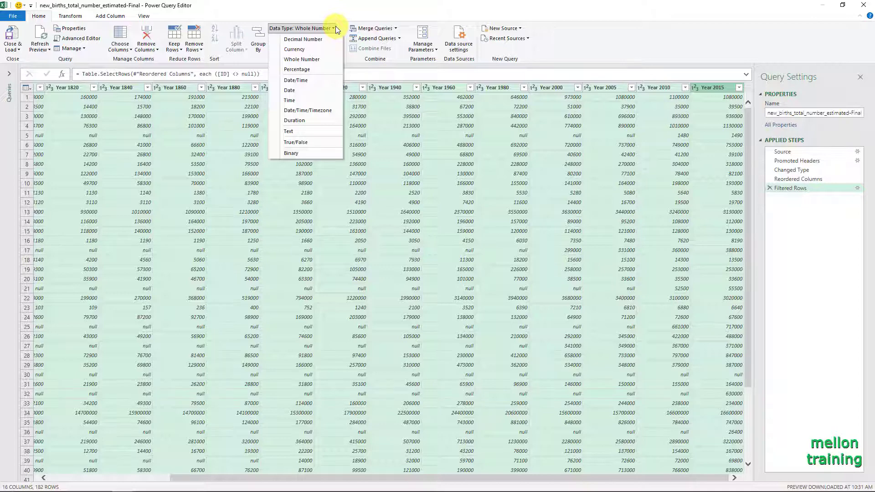
left_click(304, 60)
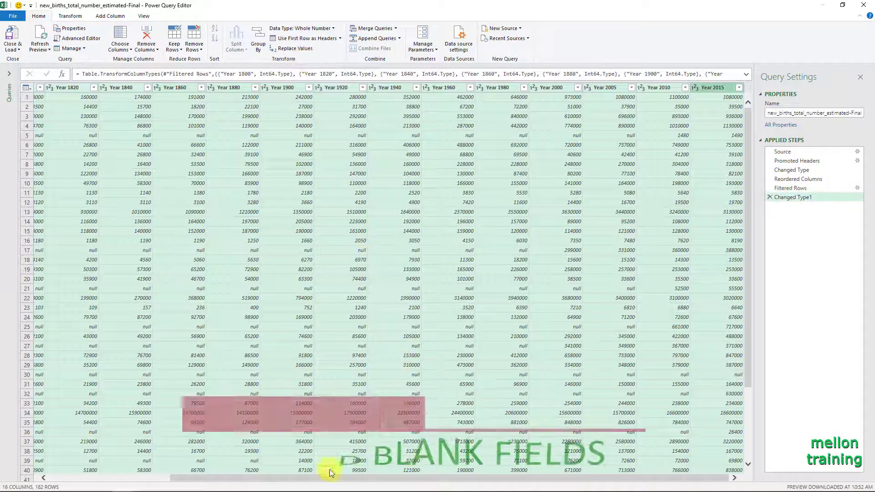
- Replace every null value with 0 in the selected year columns, Year 1800 through Year 2015
left_click_drag(246, 477, 129, 478)
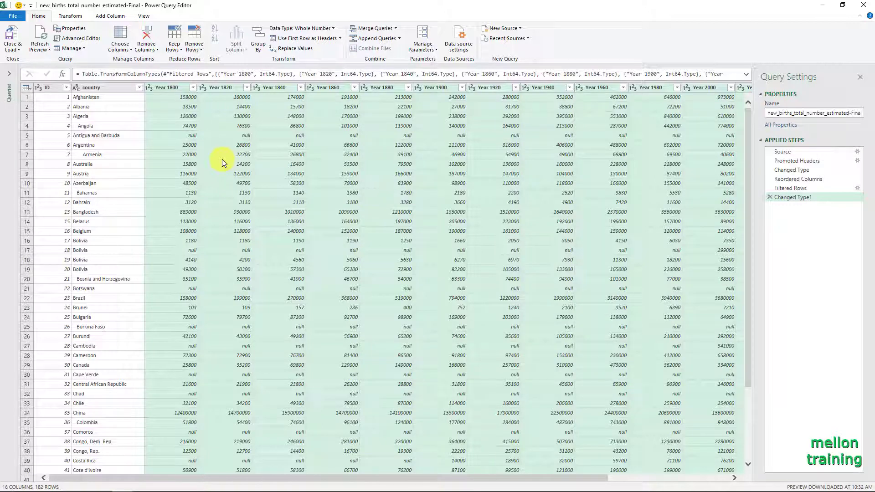
right_click(181, 88)
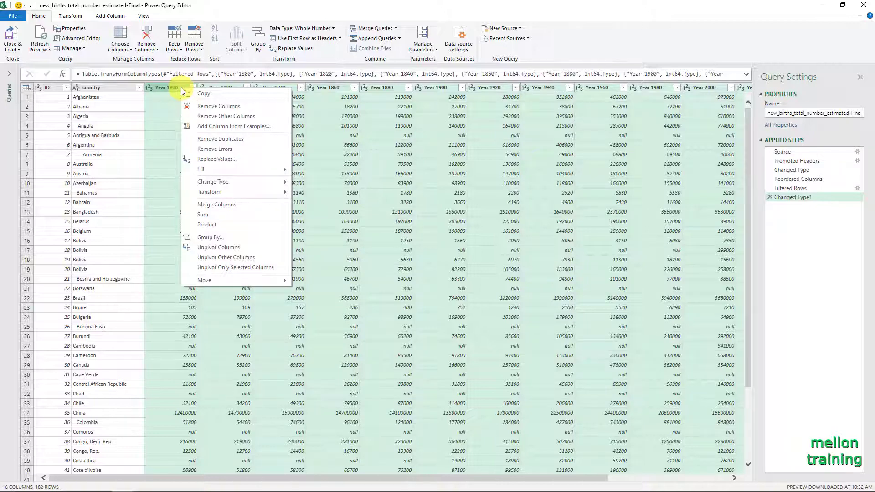
left_click(260, 159)
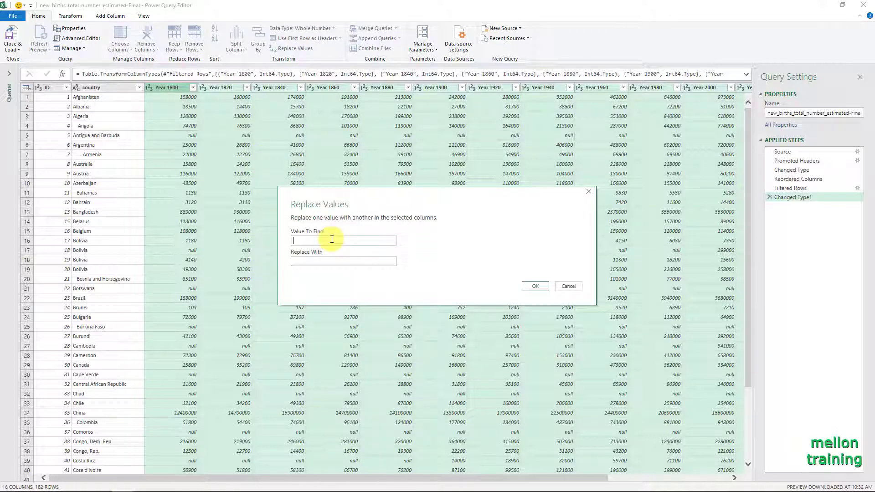
type("null")
left_click(328, 262)
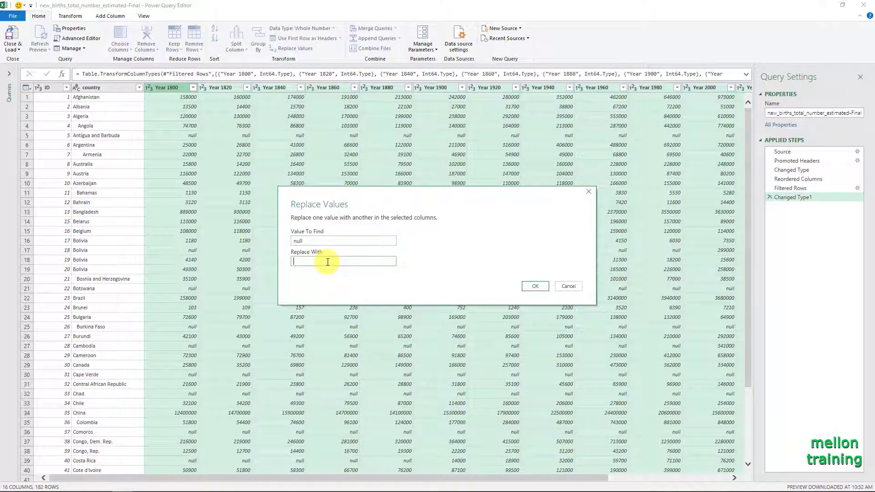
type("0")
left_click(533, 286)
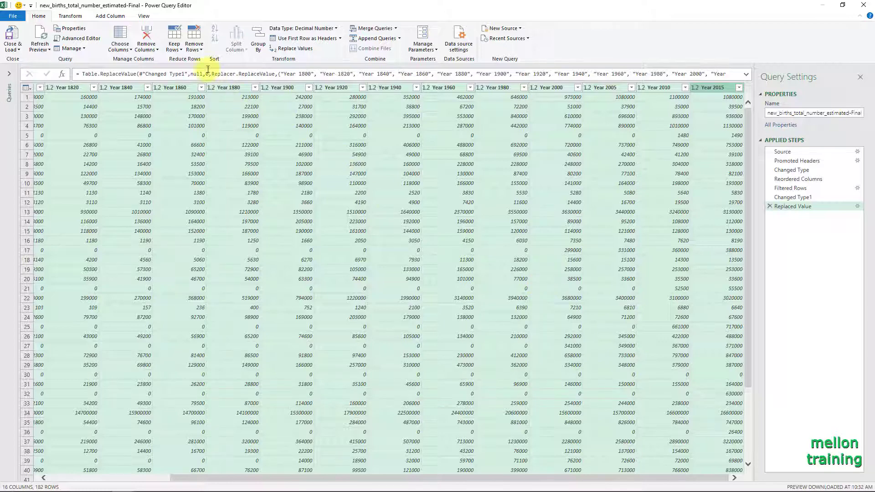
- Examine the statistical operations offered for transforming the Year 1800 column
left_click(71, 18)
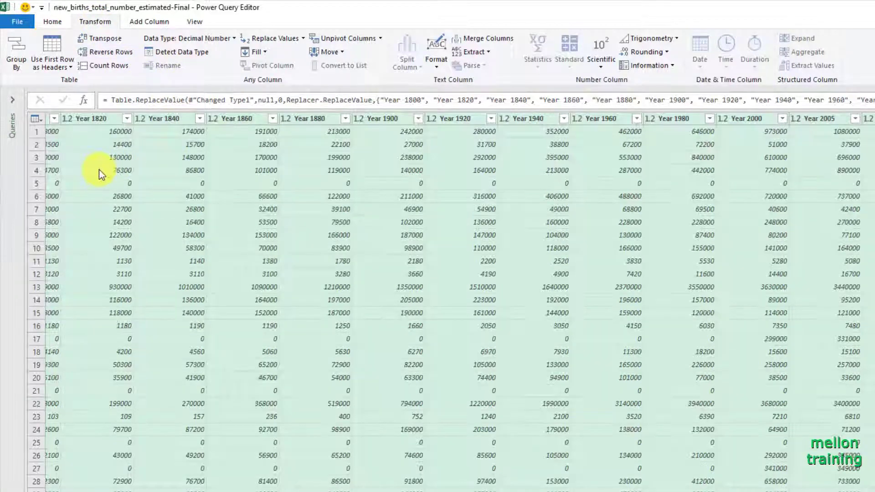
scroll(99, 169, "left", 5)
left_click(234, 121)
left_click(537, 68)
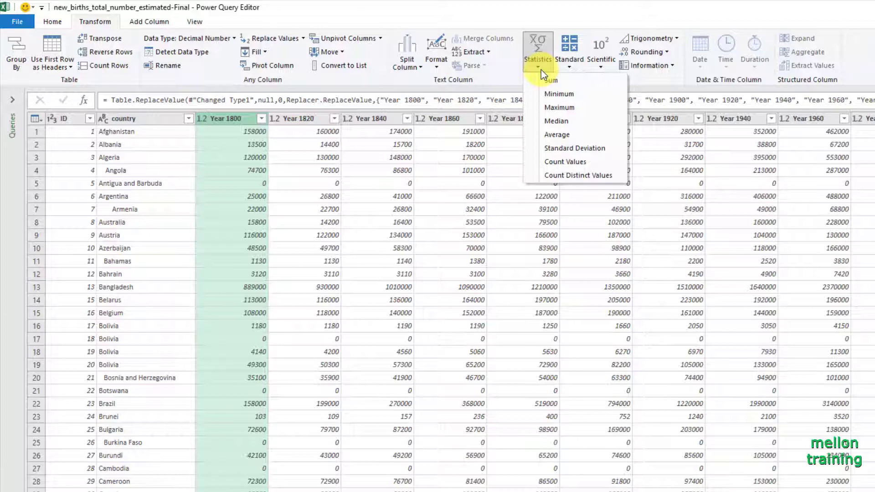
left_click(540, 70)
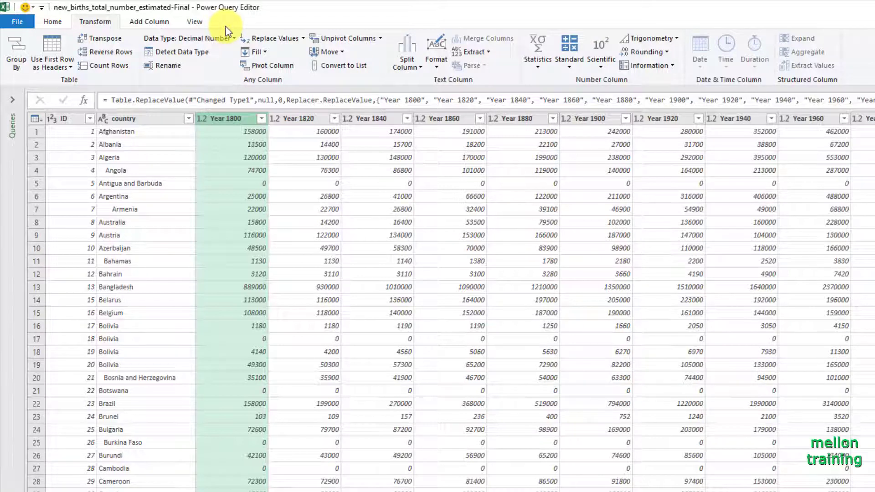
left_click(148, 22)
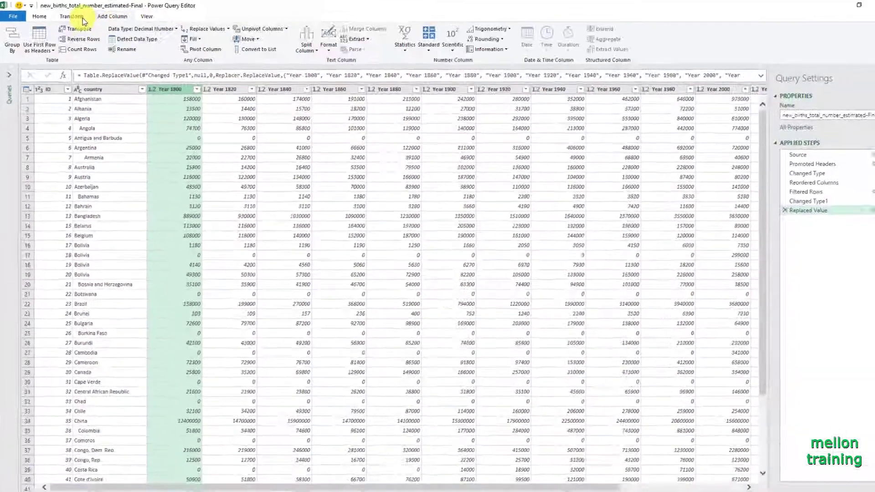
left_click(95, 21)
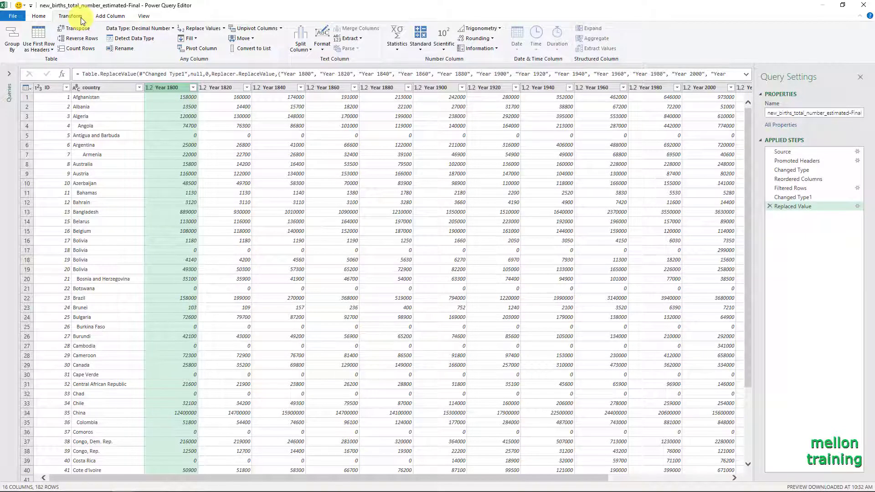
- Calculate the sum of the Year 2000 column and delete that calculation from the query's applied steps
left_click(701, 89)
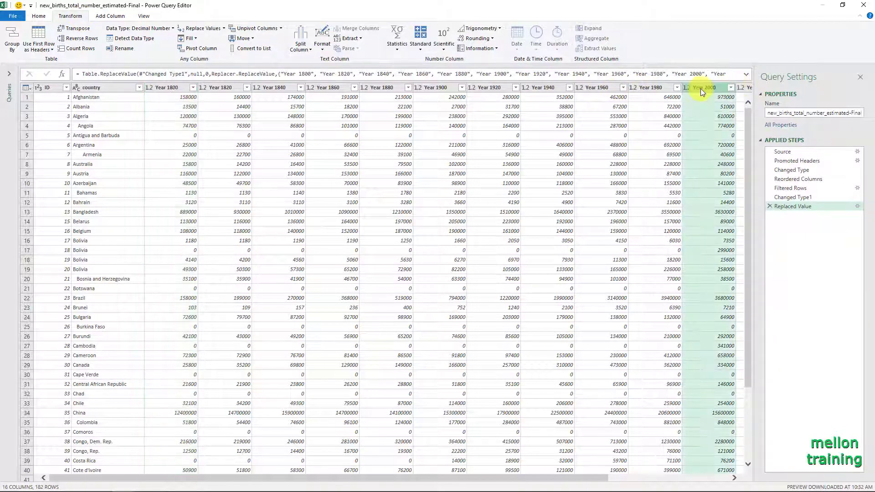
left_click(399, 50)
left_click(416, 60)
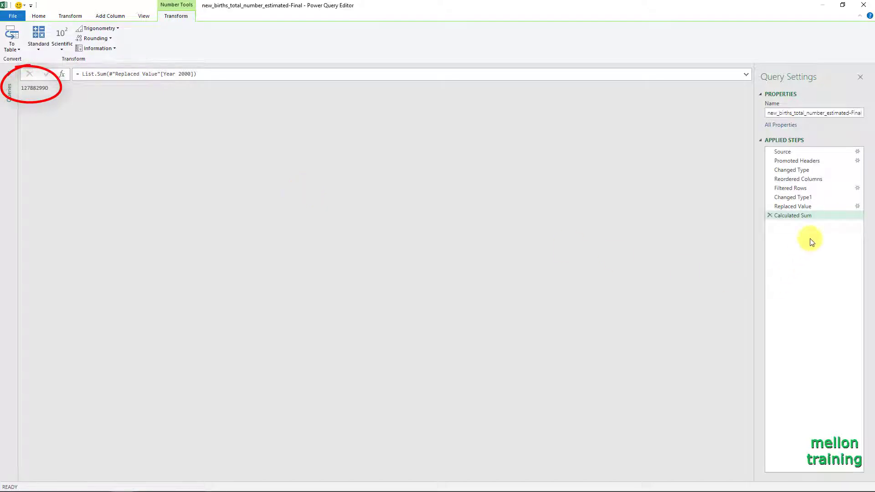
left_click(770, 215)
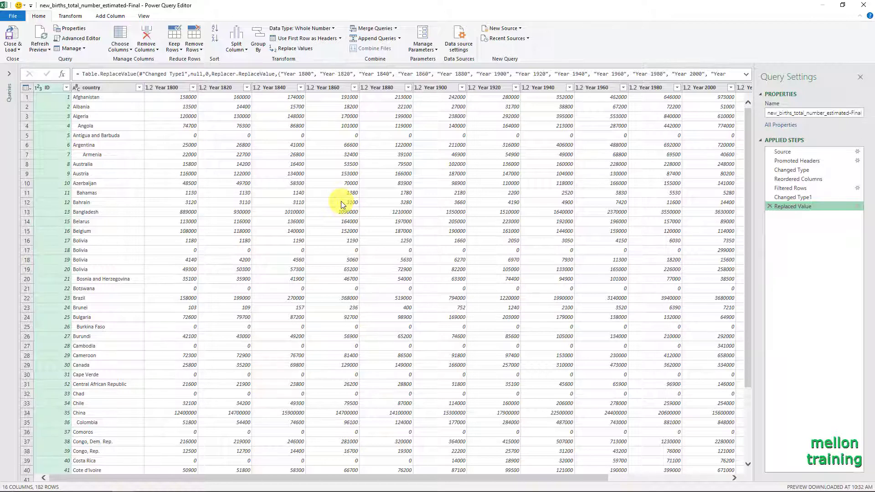
- Check which statistical operations are available for the country text column
left_click(118, 88)
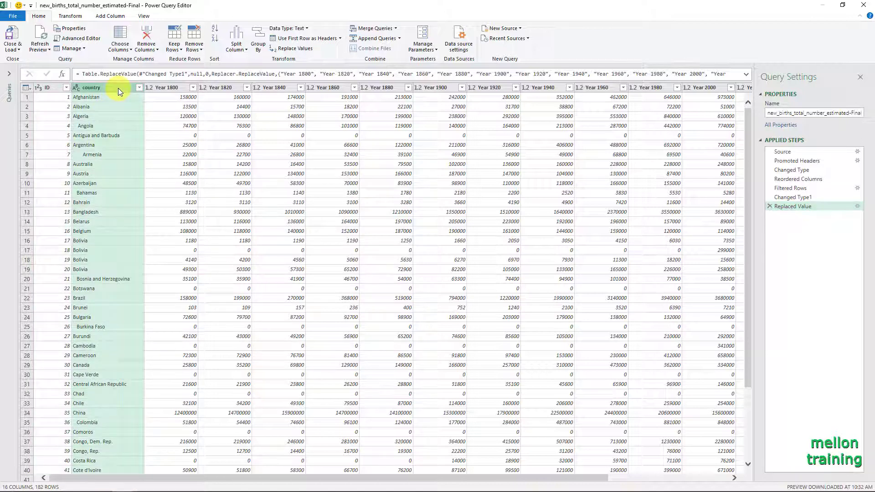
left_click(73, 17)
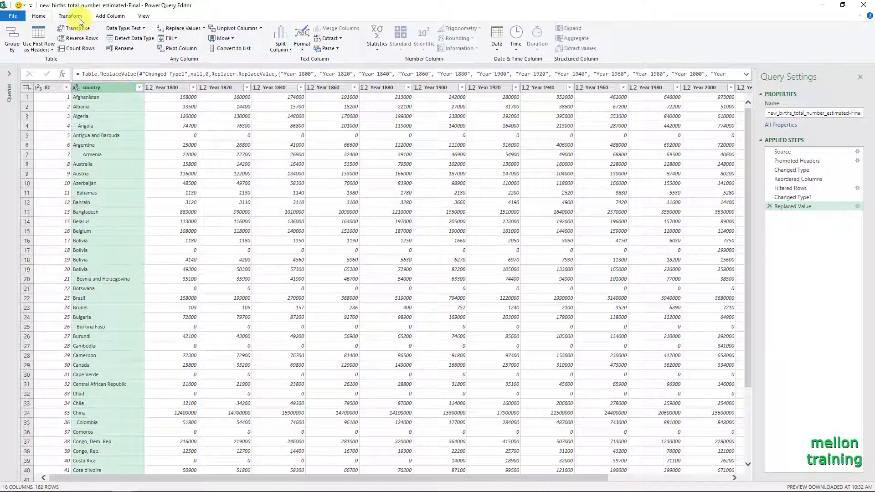
left_click(383, 52)
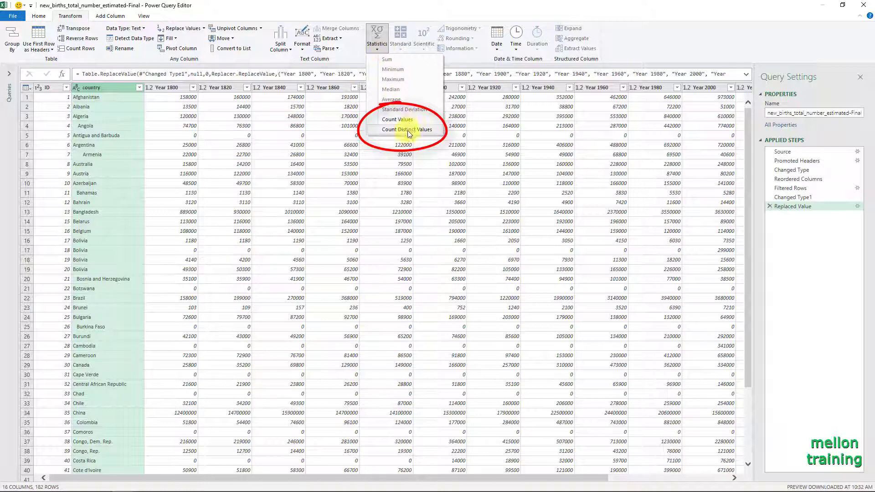
left_click(378, 51)
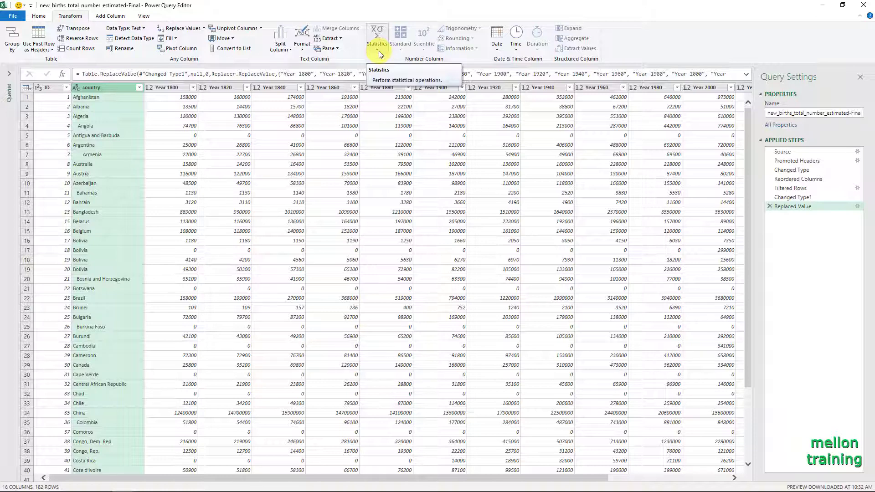
- Add a new column that multiplies each value of the ID column by 2.25
left_click(47, 88)
left_click(97, 16)
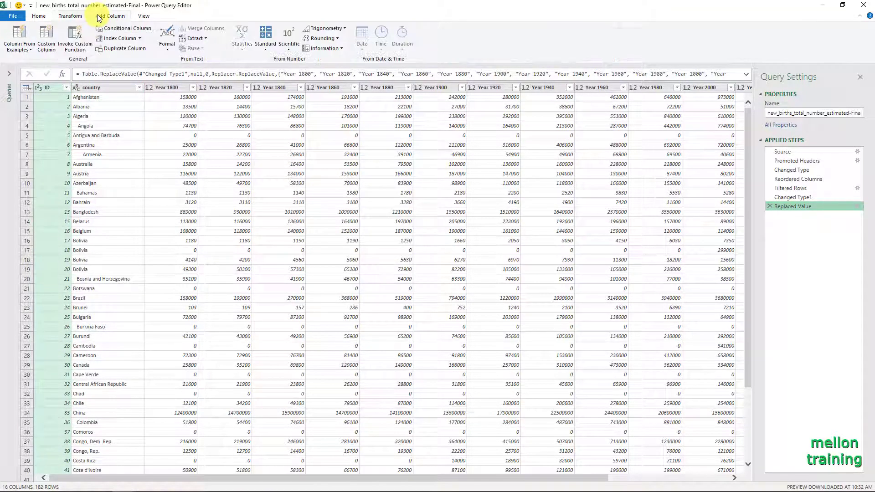
left_click(265, 48)
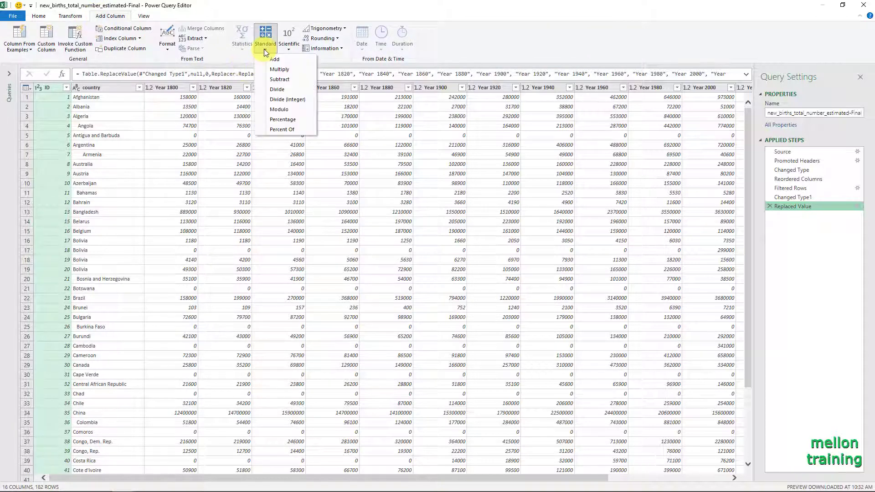
left_click(300, 69)
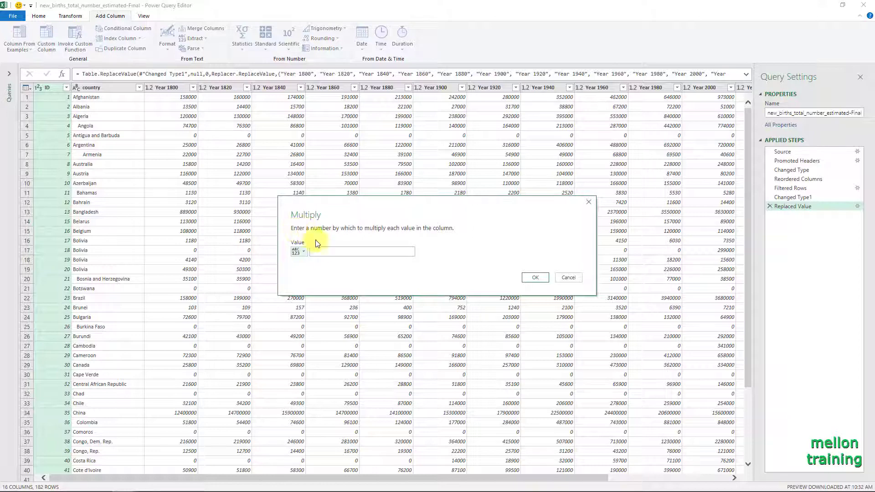
left_click(324, 254)
type("2.25")
left_click(534, 277)
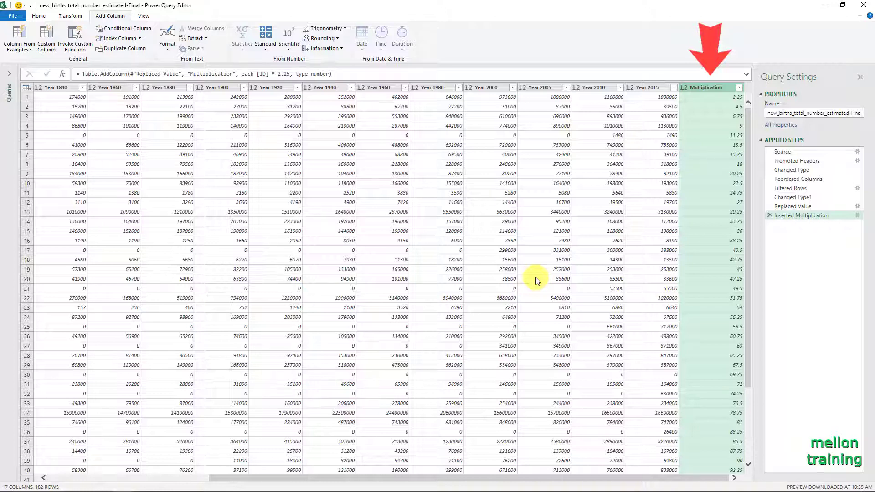
- Round up the values in the Multiplication column and move that column between ID and country
left_click(78, 20)
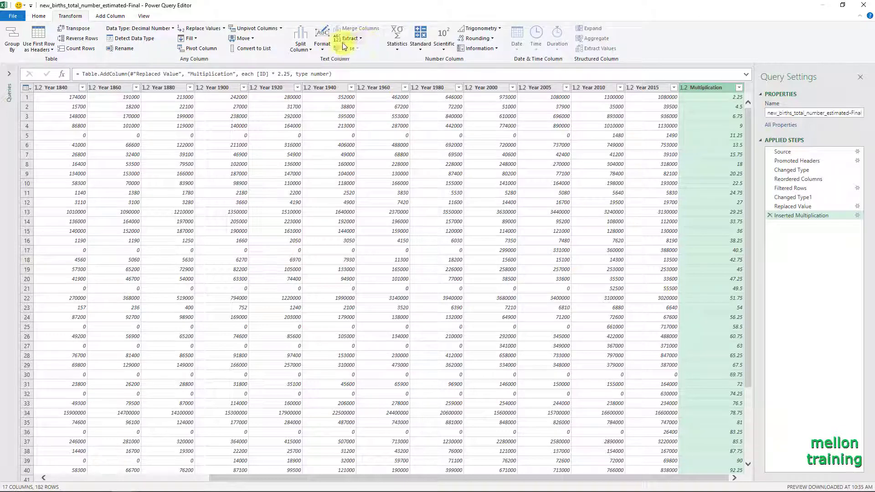
left_click(494, 38)
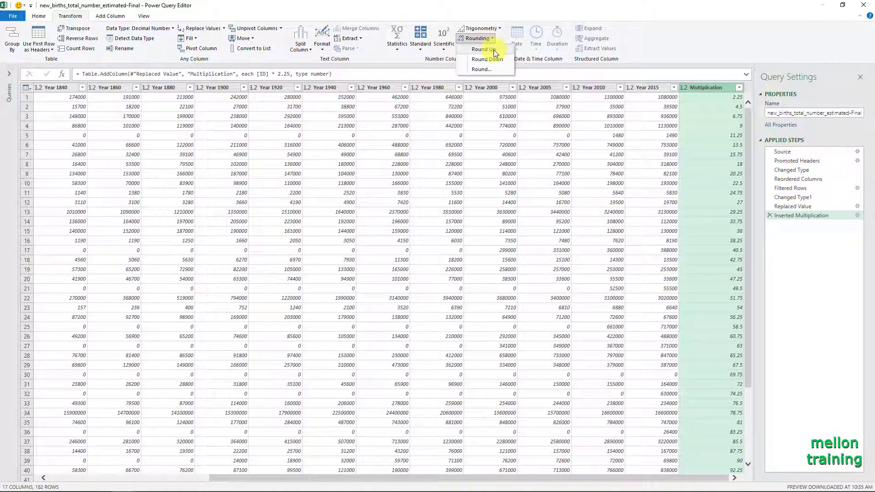
left_click(494, 50)
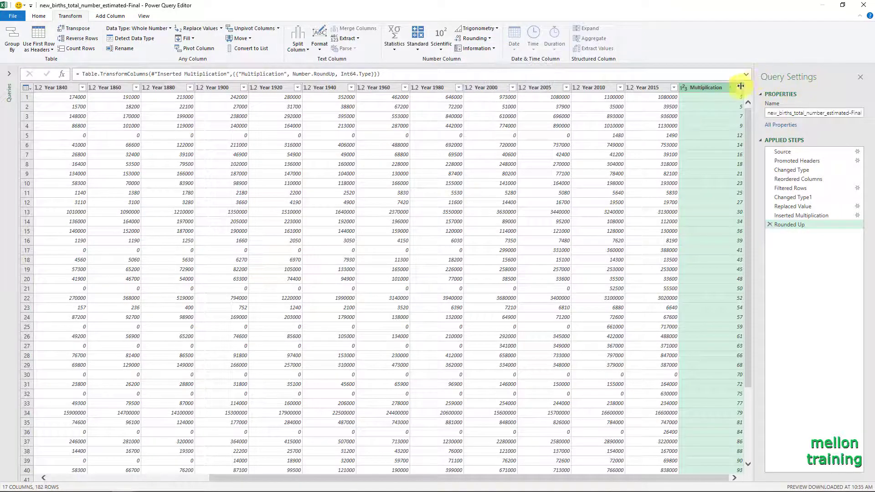
left_click_drag(711, 88, 73, 103)
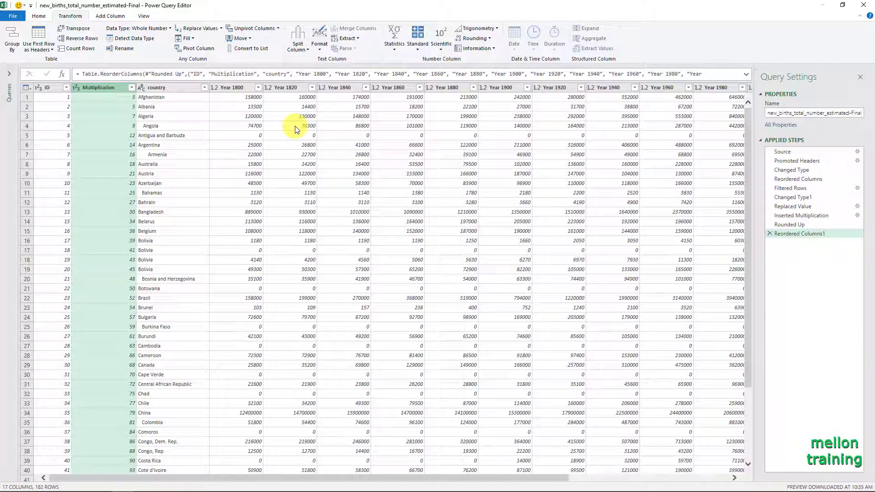
- Trim the extra leading and trailing spaces from the names in the country column
left_click(159, 87)
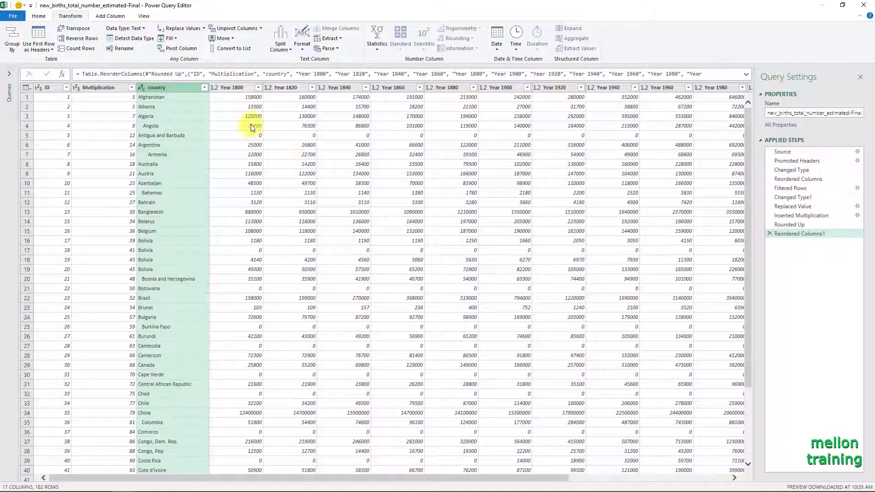
left_click(303, 50)
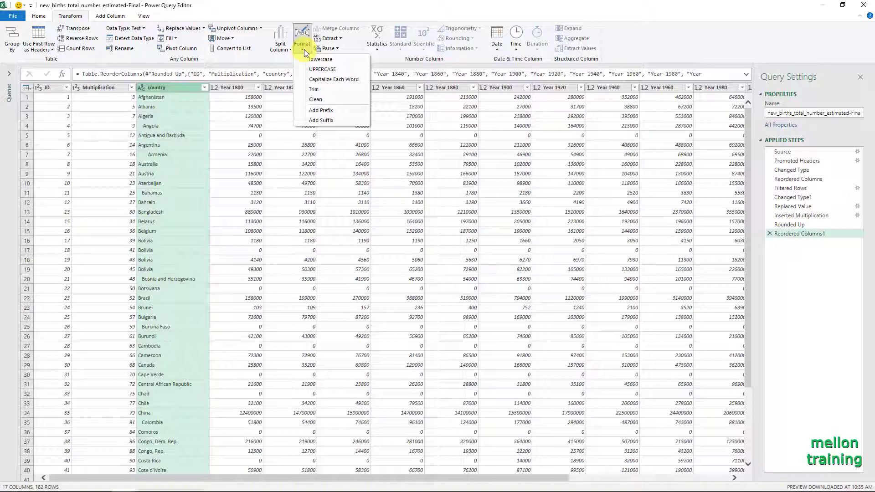
left_click(304, 49)
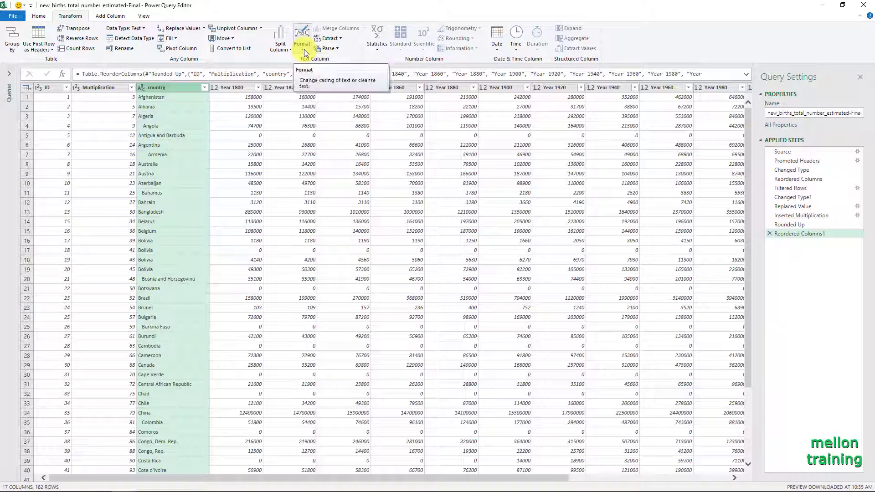
left_click(168, 125)
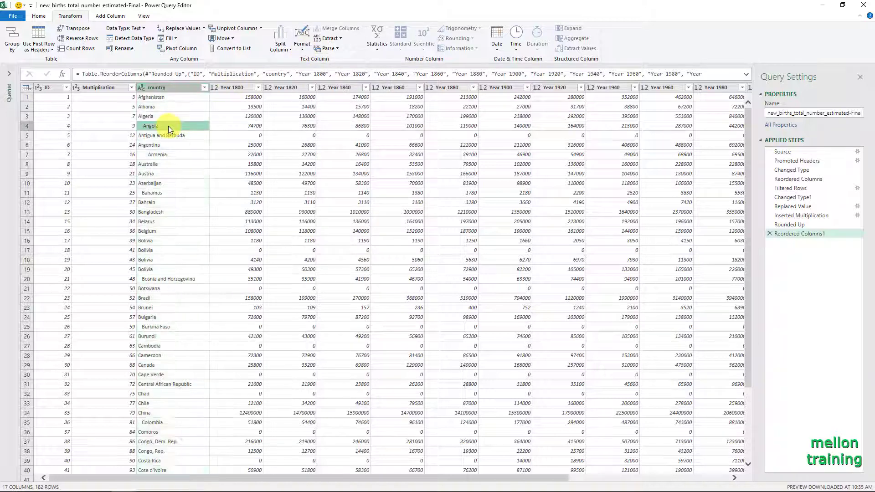
left_click(174, 280)
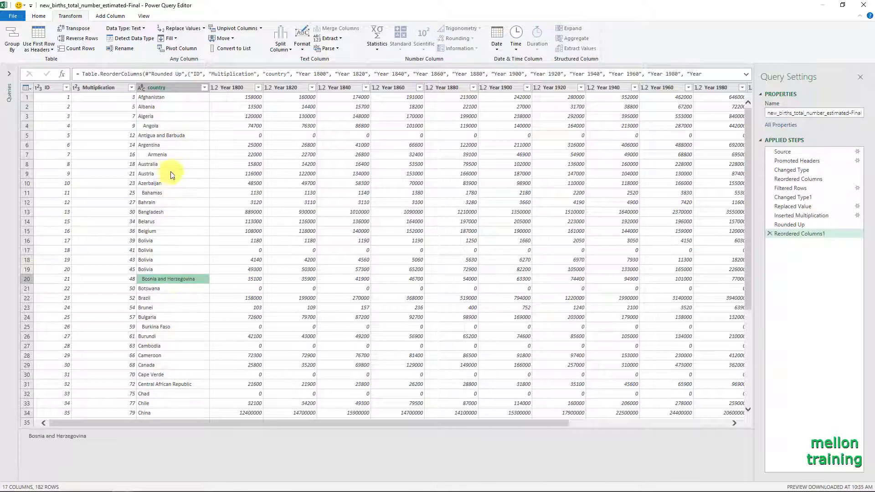
left_click(174, 155)
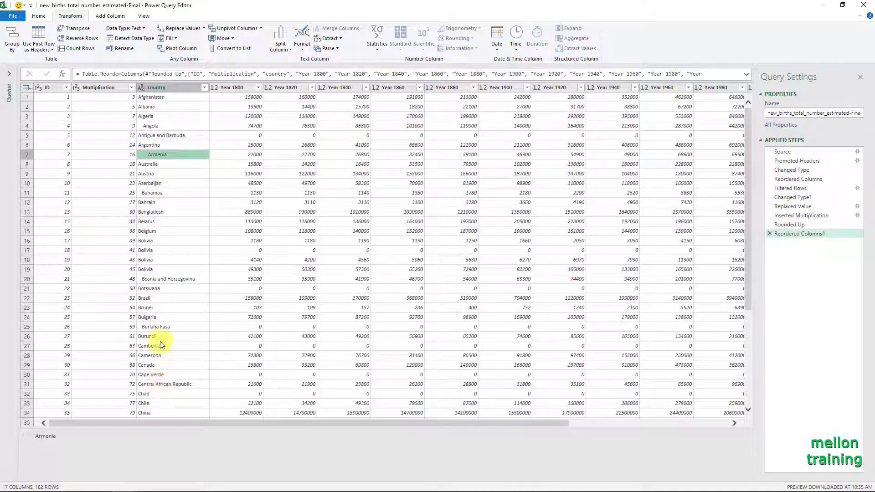
left_click(173, 327)
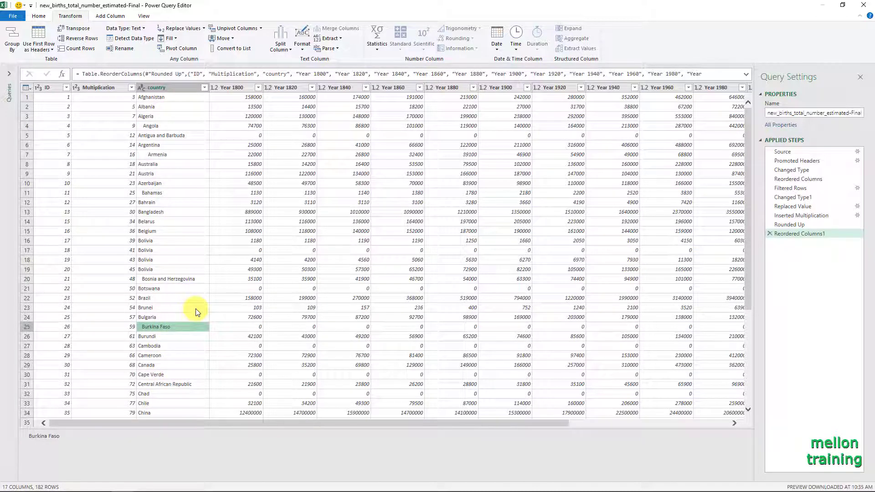
left_click(182, 88)
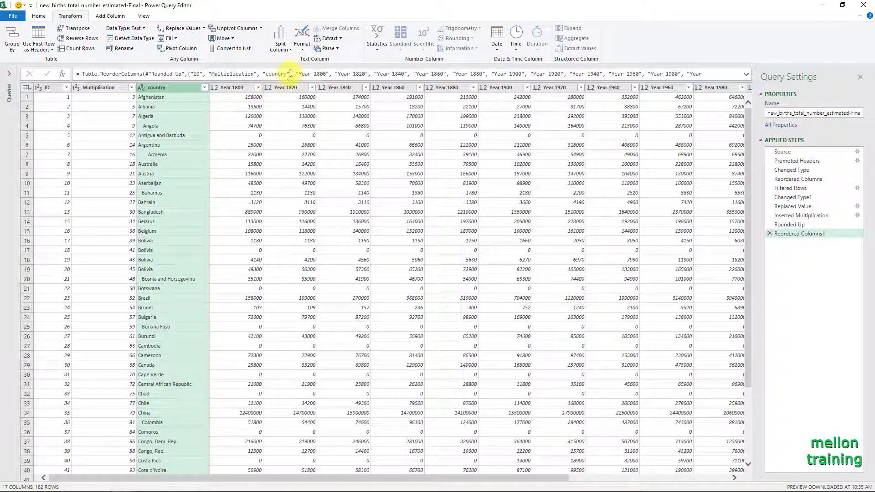
left_click(301, 48)
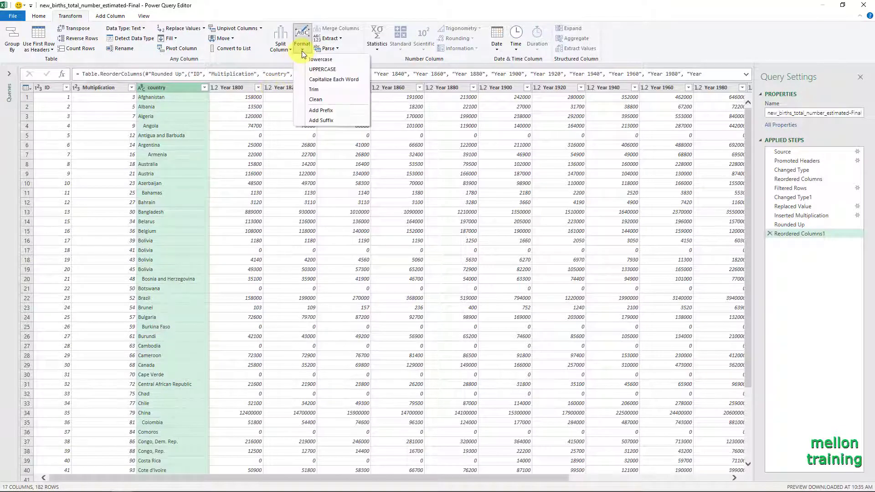
left_click(343, 91)
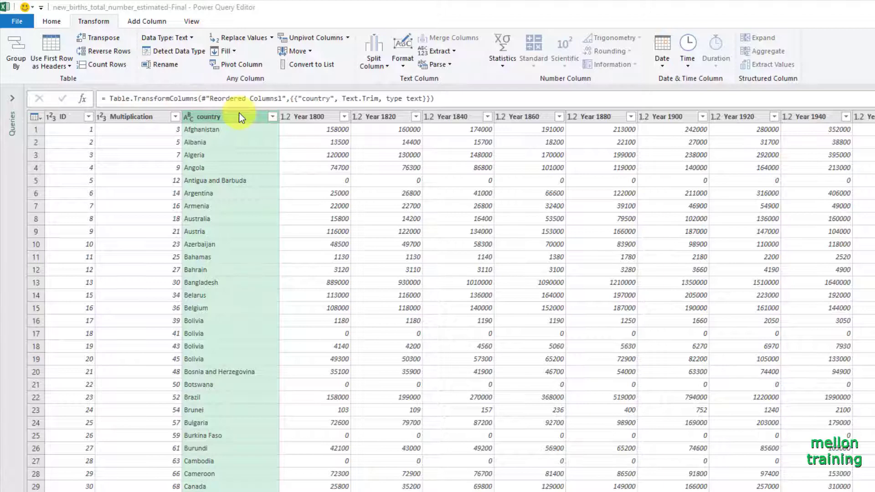
- Reduce the country column's values to their first 3 characters
left_click(453, 50)
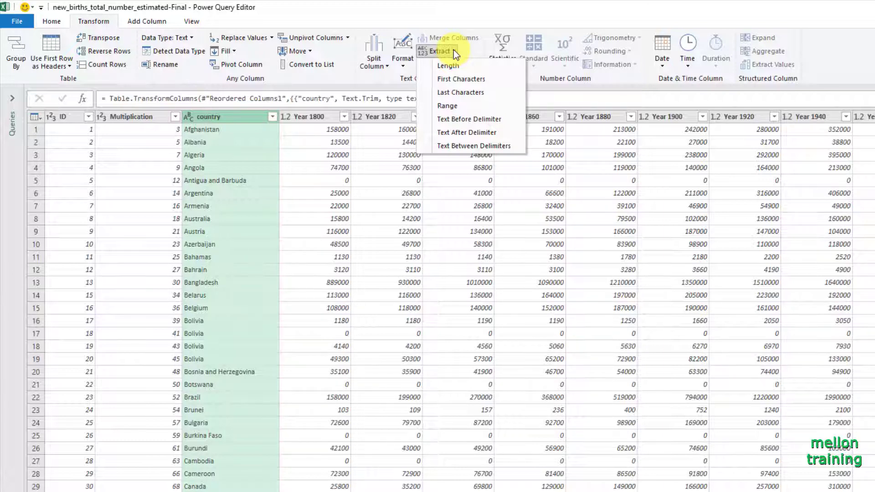
left_click(493, 79)
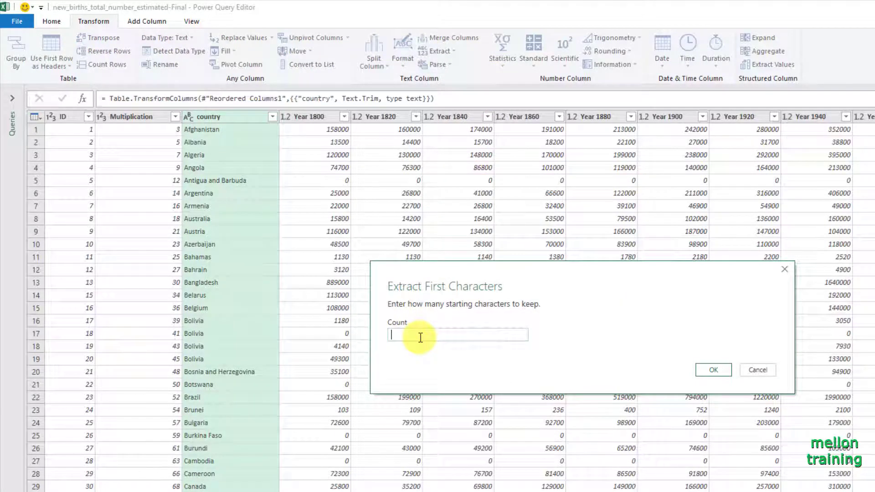
type("1")
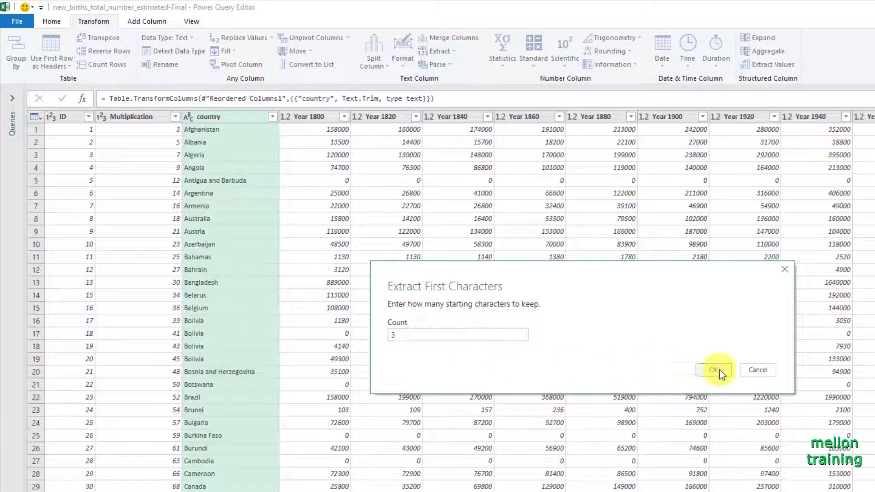
left_click(713, 369)
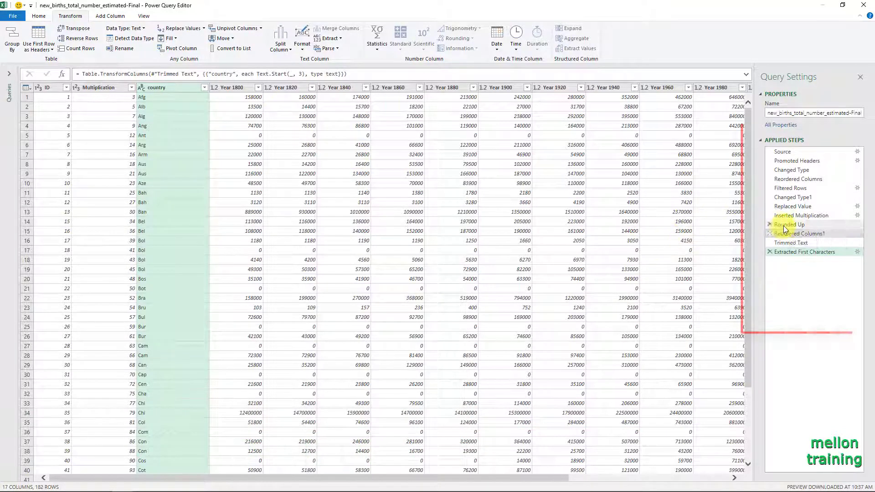
- Review the settings of the Inserted Multiplication step and delete the Extracted First Characters step from the query
left_click(857, 215)
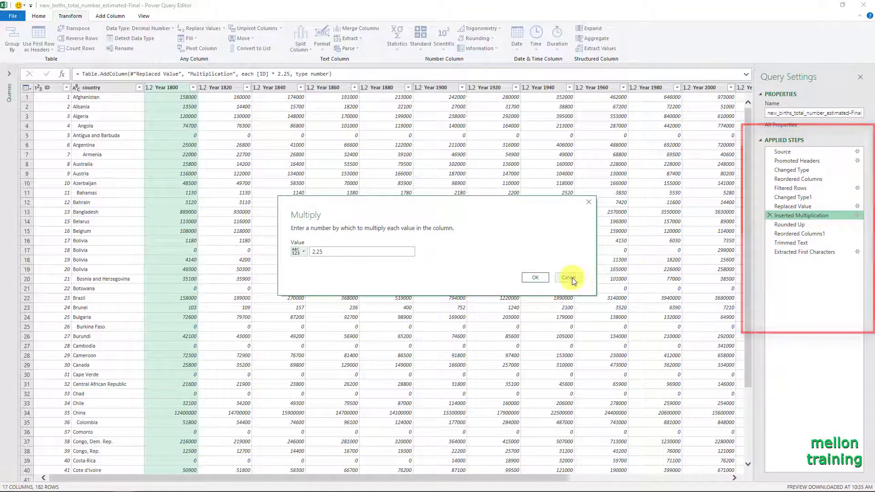
left_click(572, 277)
left_click(803, 252)
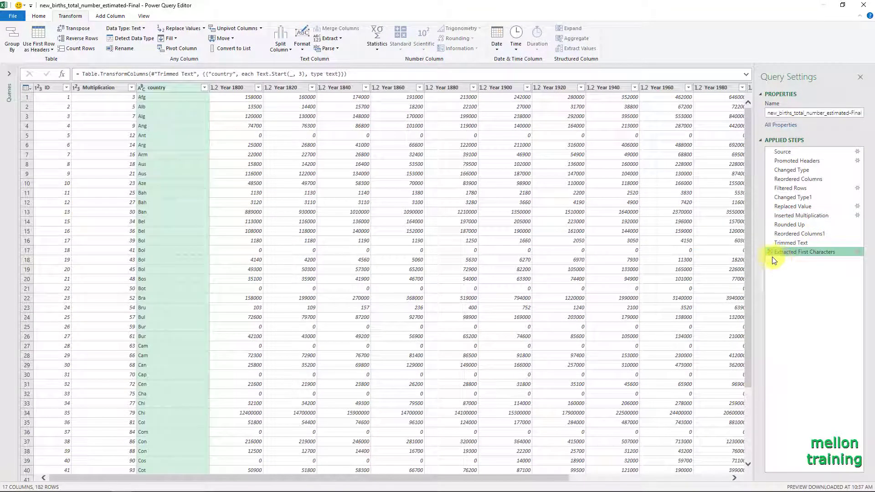
left_click(768, 252)
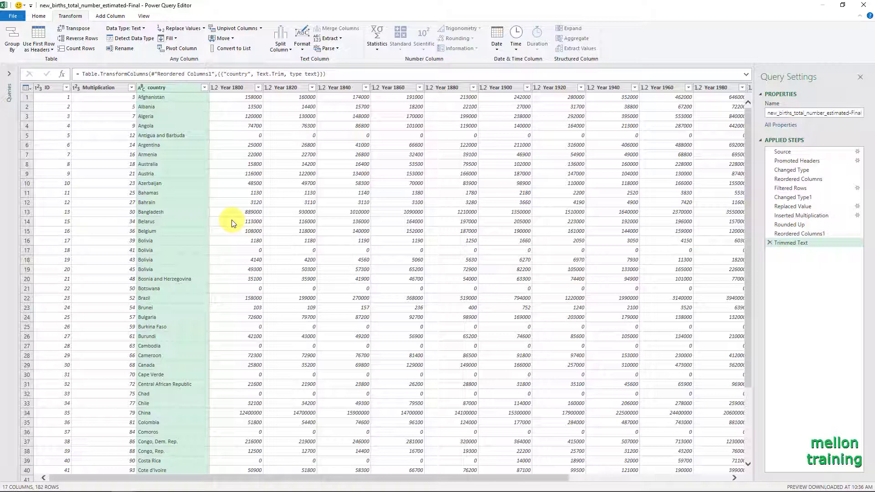
- Remove the rows with duplicate country names, such as the repeated Bolivia entries, based on the country column
left_click(184, 240)
left_click(166, 251)
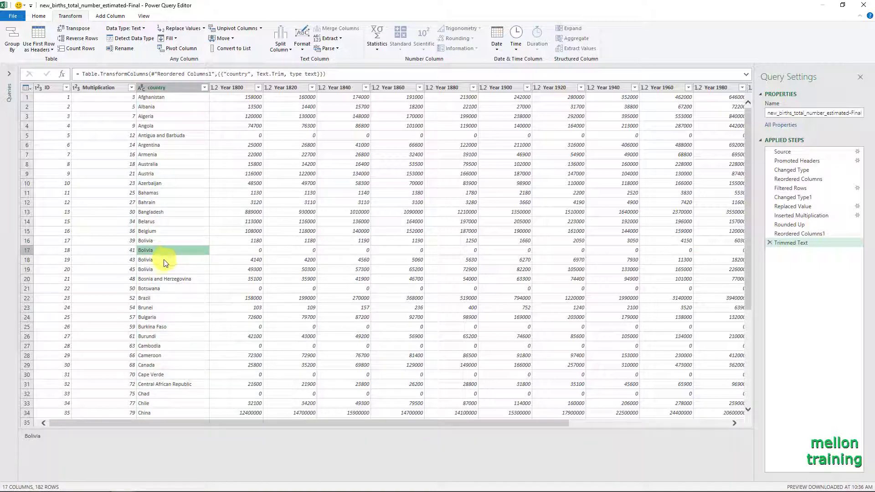
left_click(165, 262)
left_click(167, 271)
left_click(170, 241)
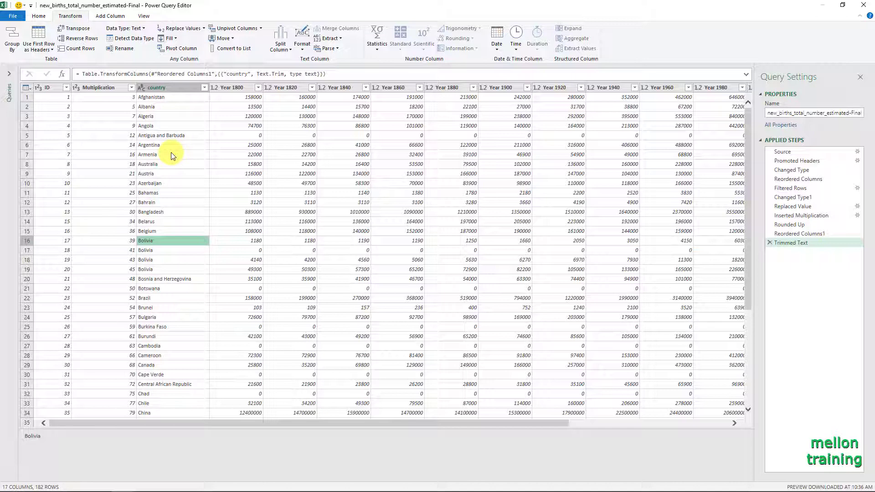
left_click(174, 89)
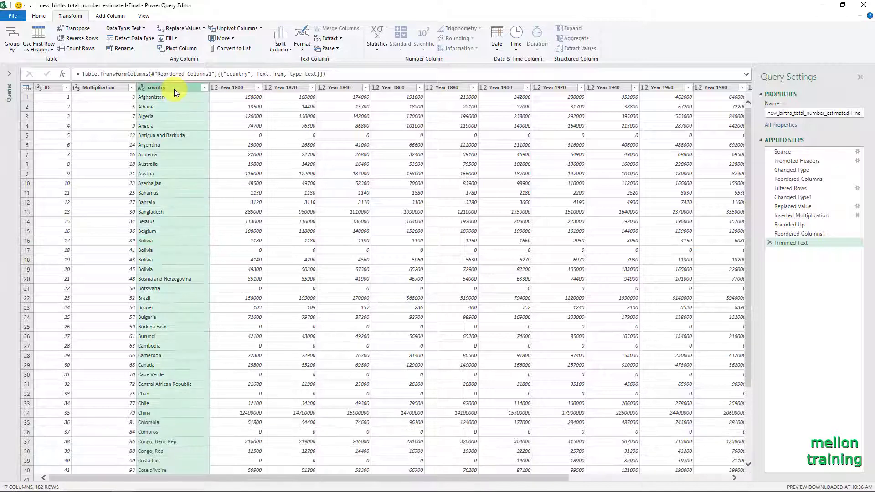
right_click(174, 89)
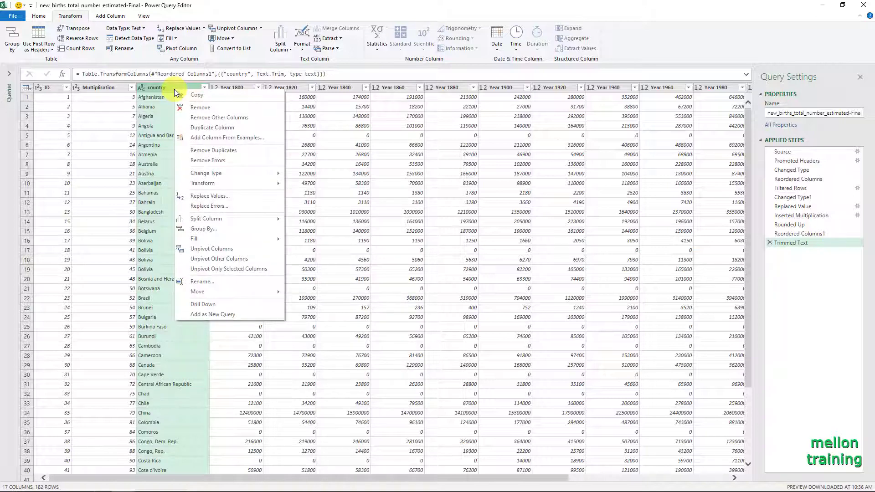
left_click(253, 150)
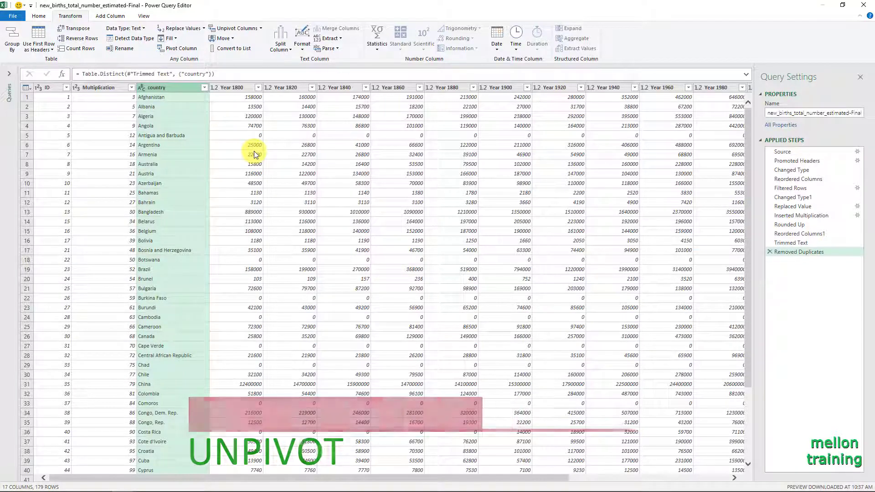
left_click(154, 251)
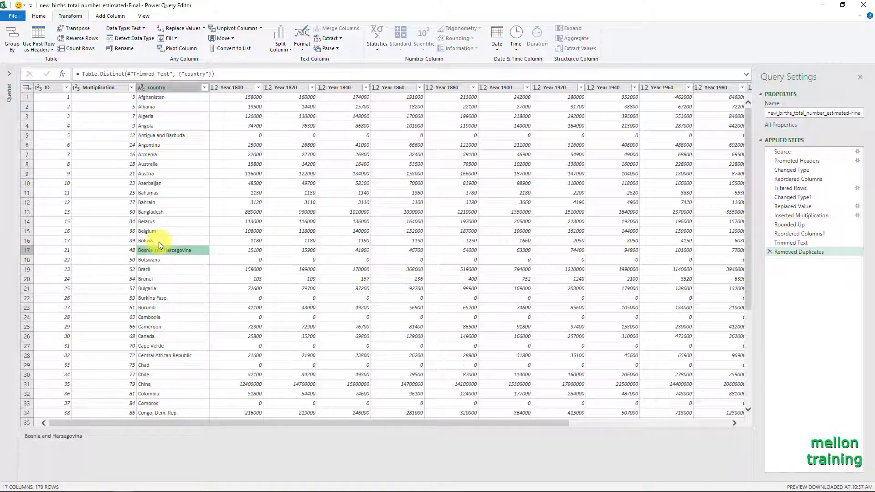
- Unpivot all the year columns from Year 1800 through Year 2015 into attribute and value pairs
left_click(170, 89)
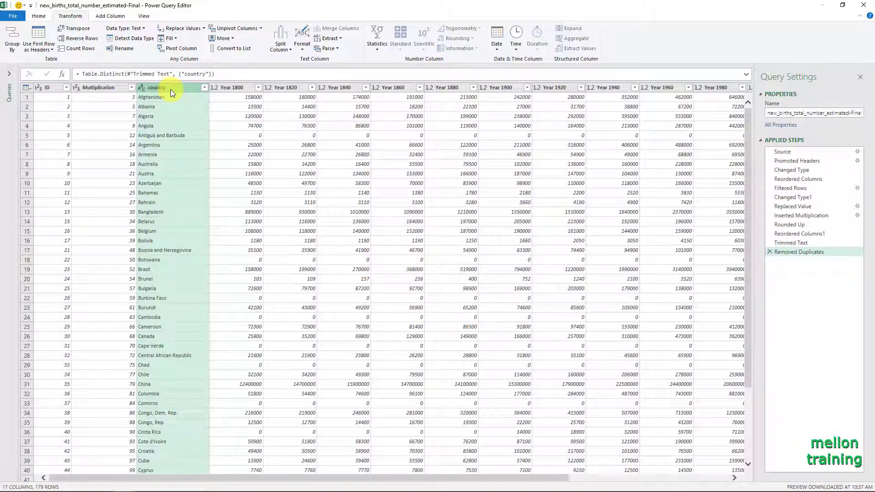
left_click(235, 89)
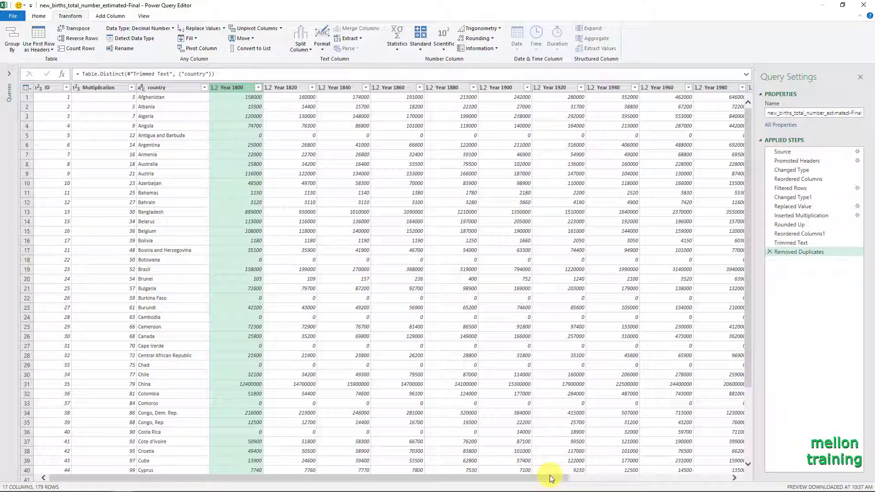
left_click_drag(549, 474, 719, 468)
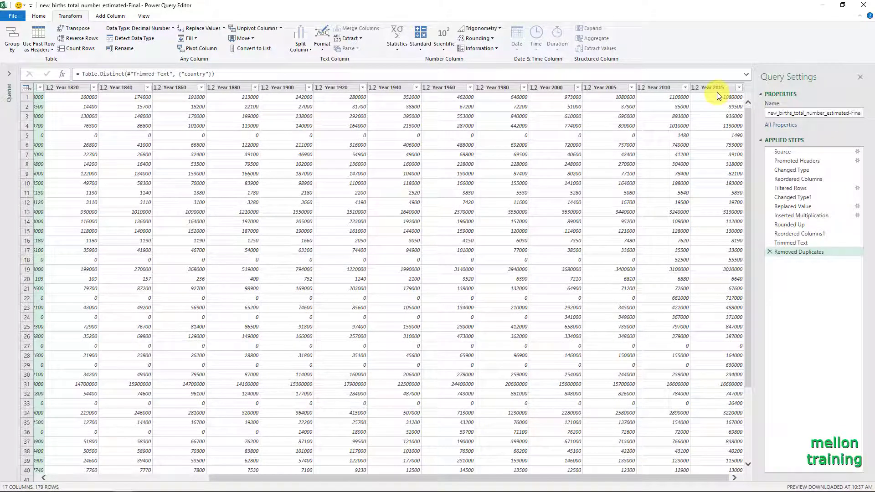
left_click(704, 88, "shift")
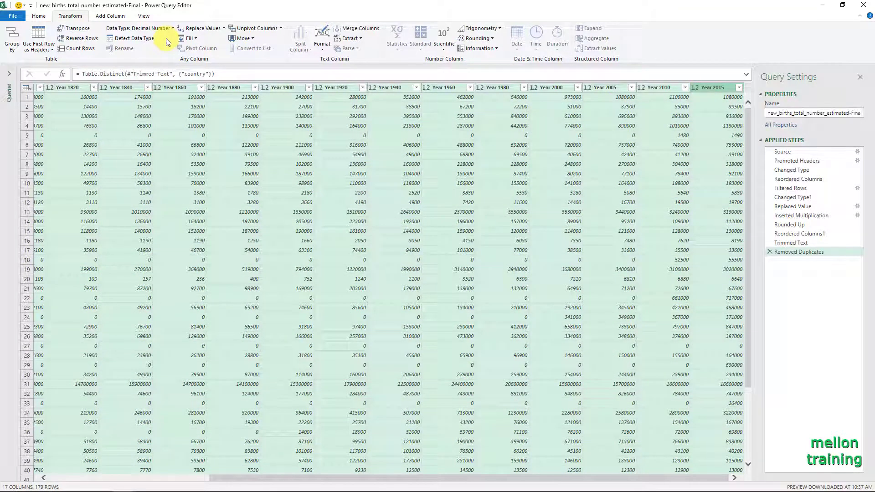
left_click(250, 29)
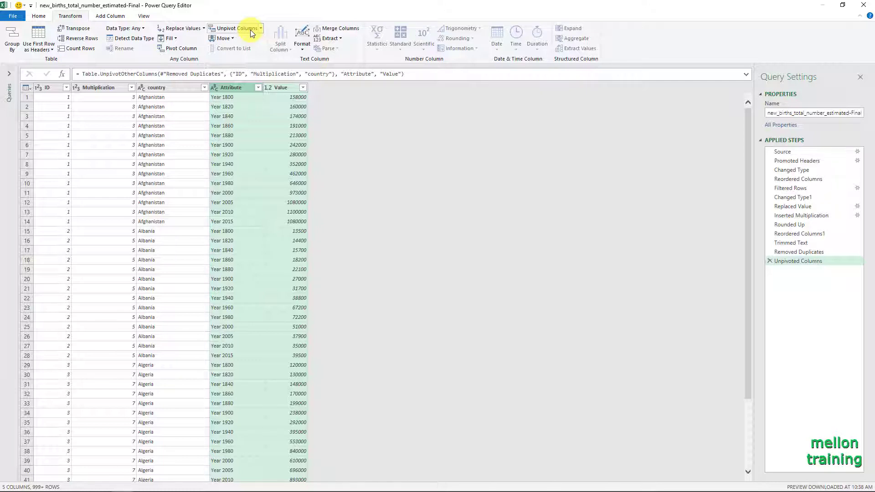
- Rename the Attribute column as Year and the Value column as Population
double_click(231, 87)
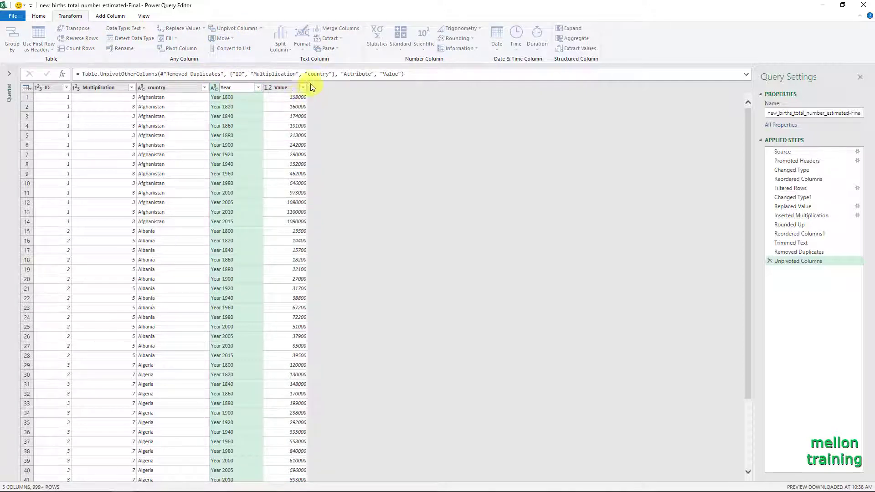
double_click(280, 86)
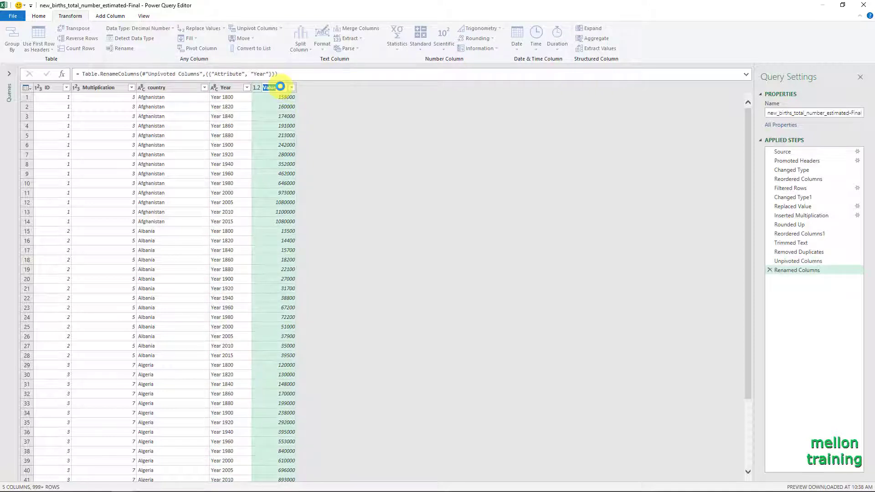
type("Population")
left_click(348, 120)
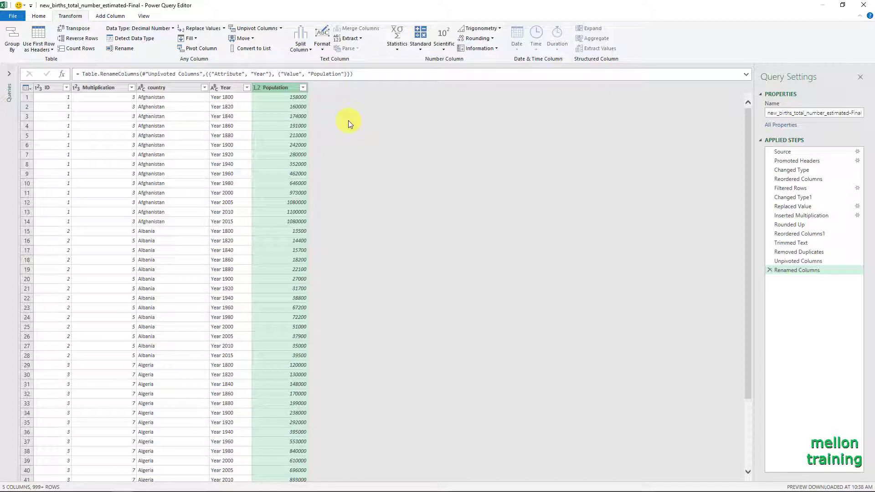
- Add a custom column with the formula =[country]&" at "&[Year], keeping the column name Custom
left_click(101, 16)
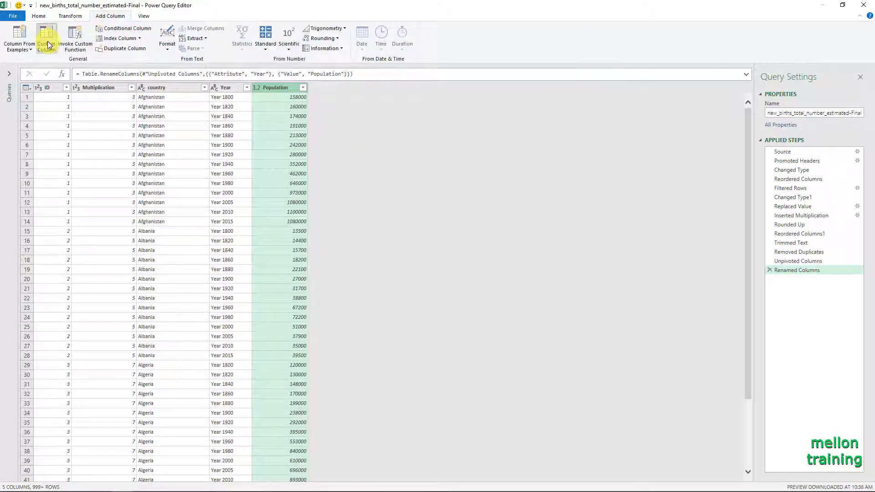
left_click(48, 44)
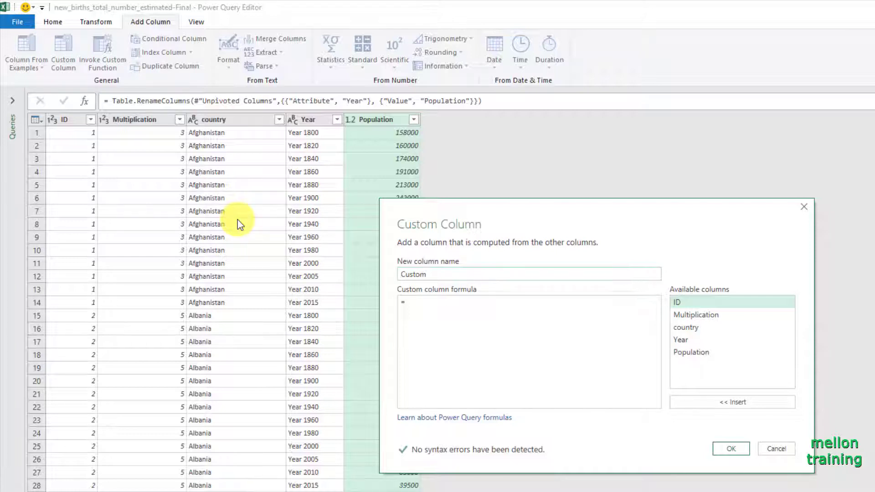
left_click(420, 303)
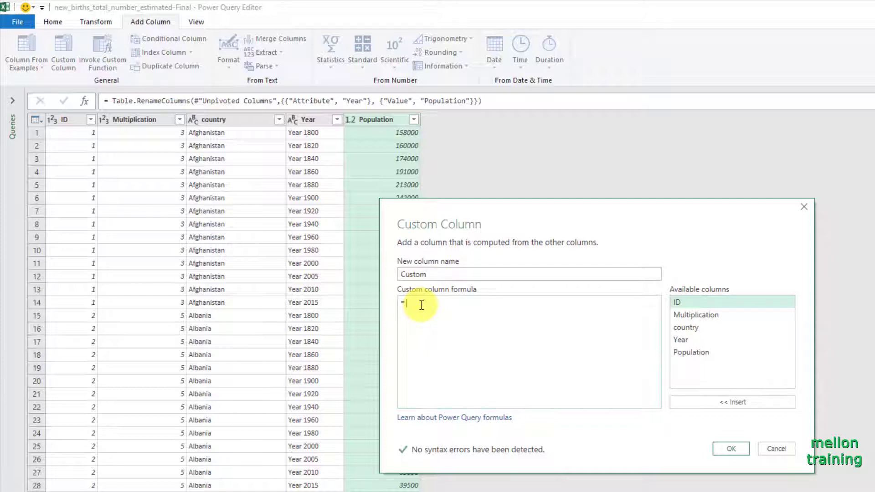
double_click(693, 328)
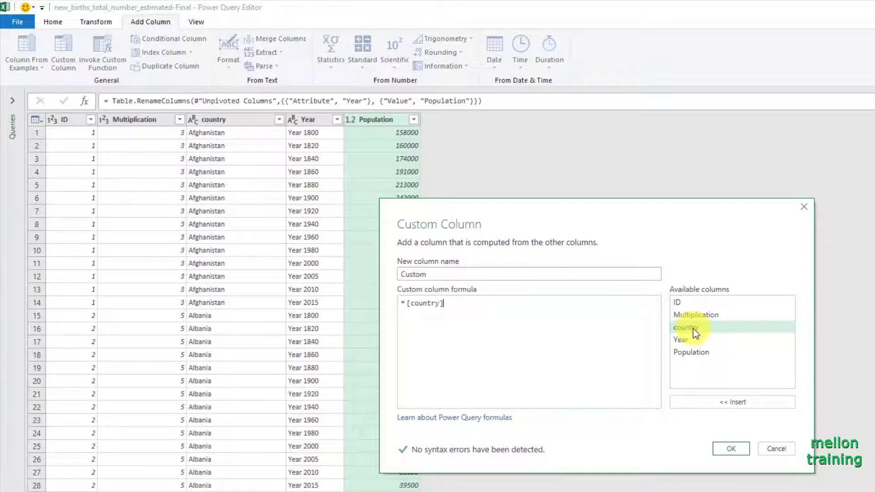
type("&\" at \"&")
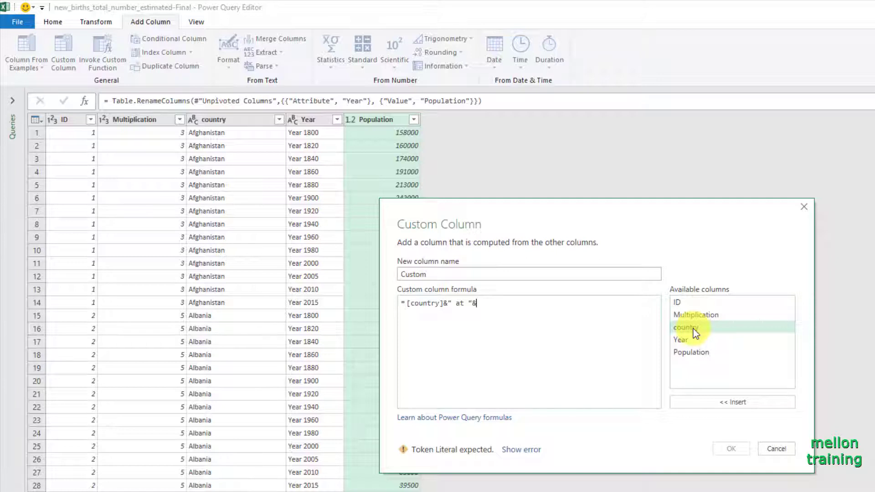
double_click(688, 340)
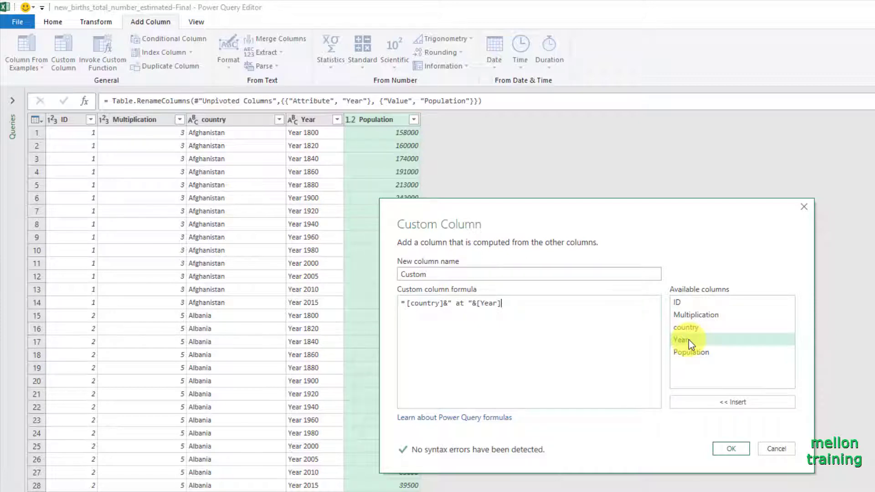
left_click(732, 449)
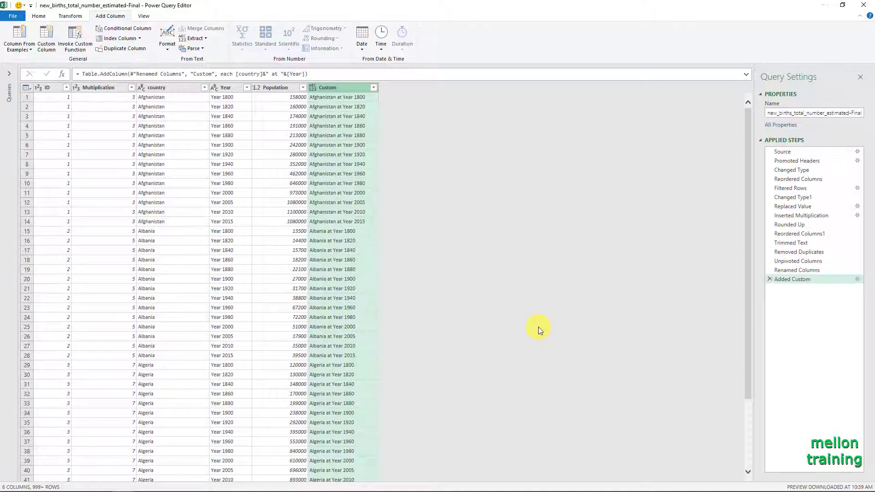
- Close the query and load it as a table to a new worksheet, adding the data to the Data Model
left_click(40, 16)
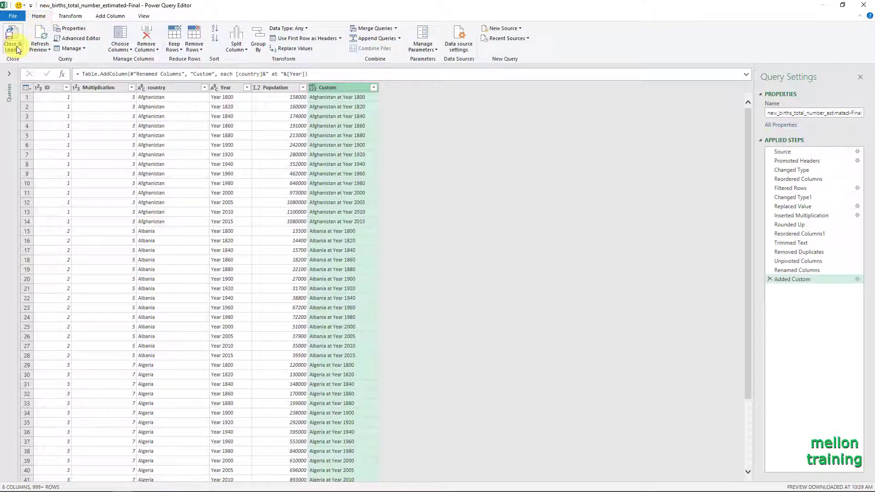
left_click(18, 49)
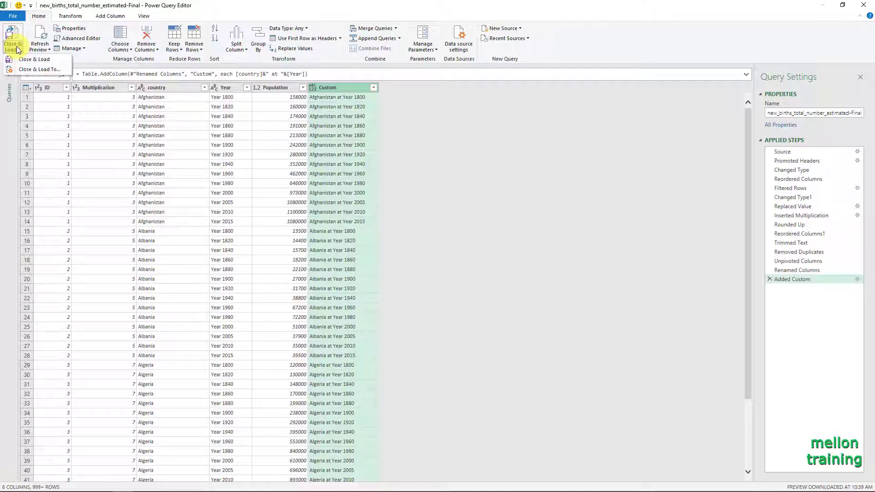
left_click(46, 69)
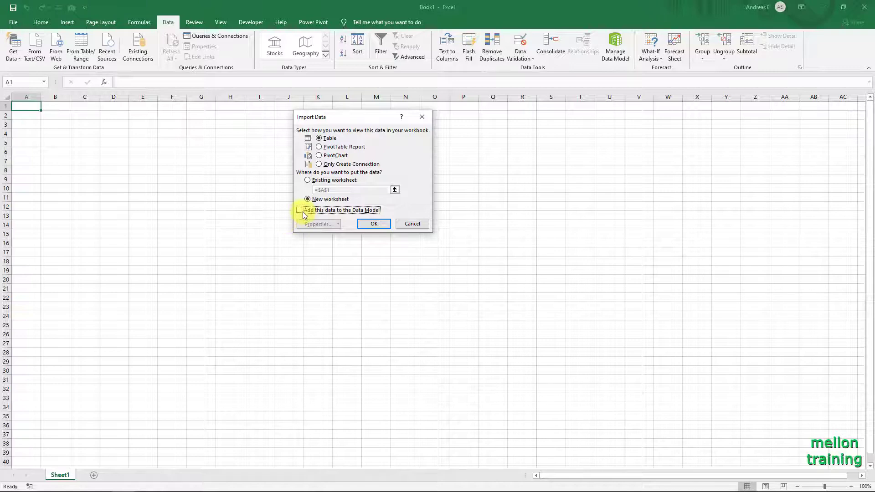
left_click(302, 211)
left_click(372, 224)
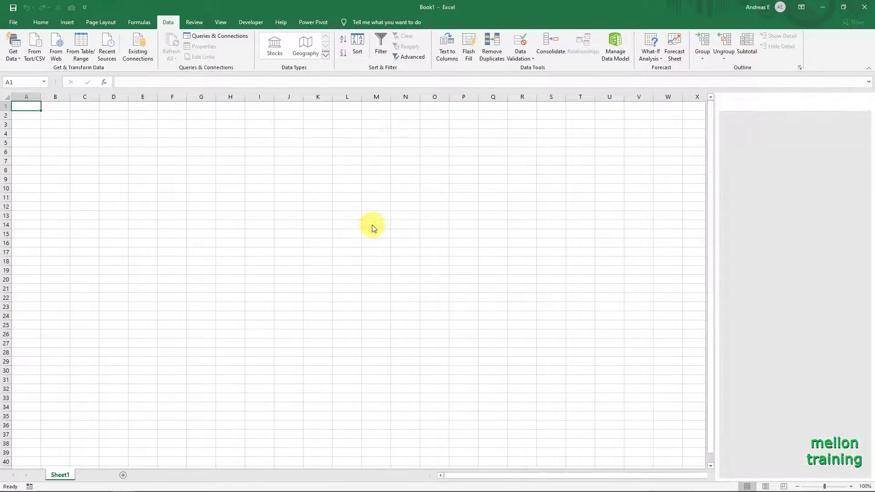